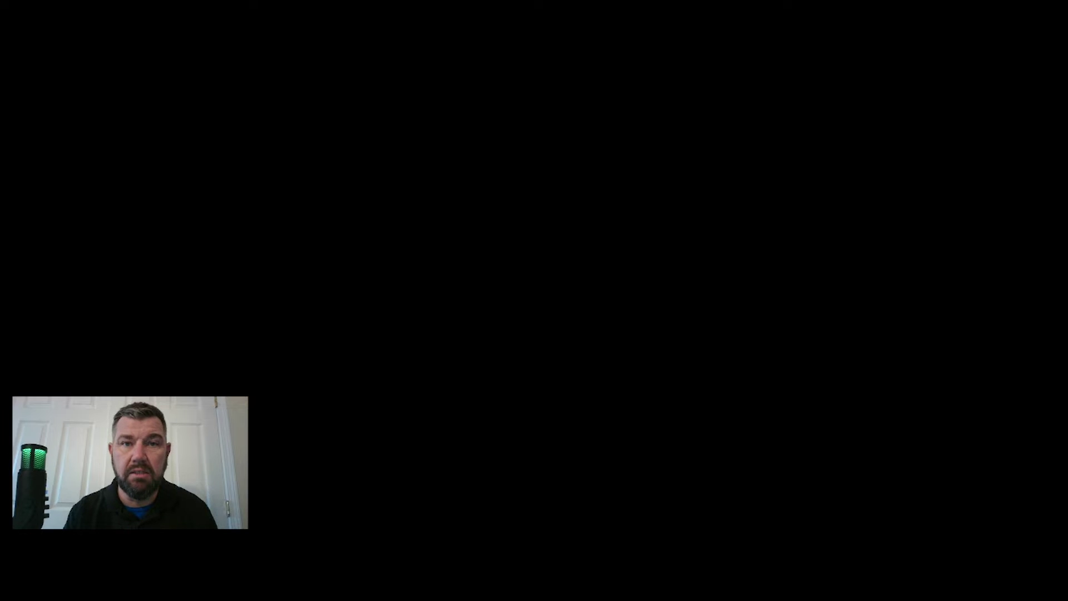
- Launch iVMS-4200 and open Device Management listing the five managed devices
left_click(470, 417)
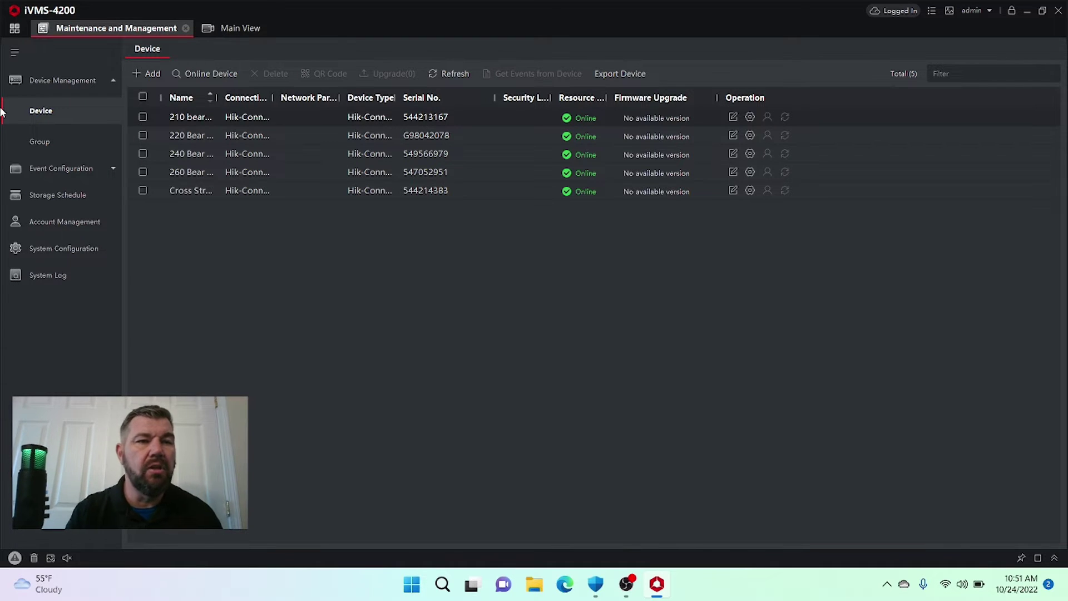
left_click(15, 31)
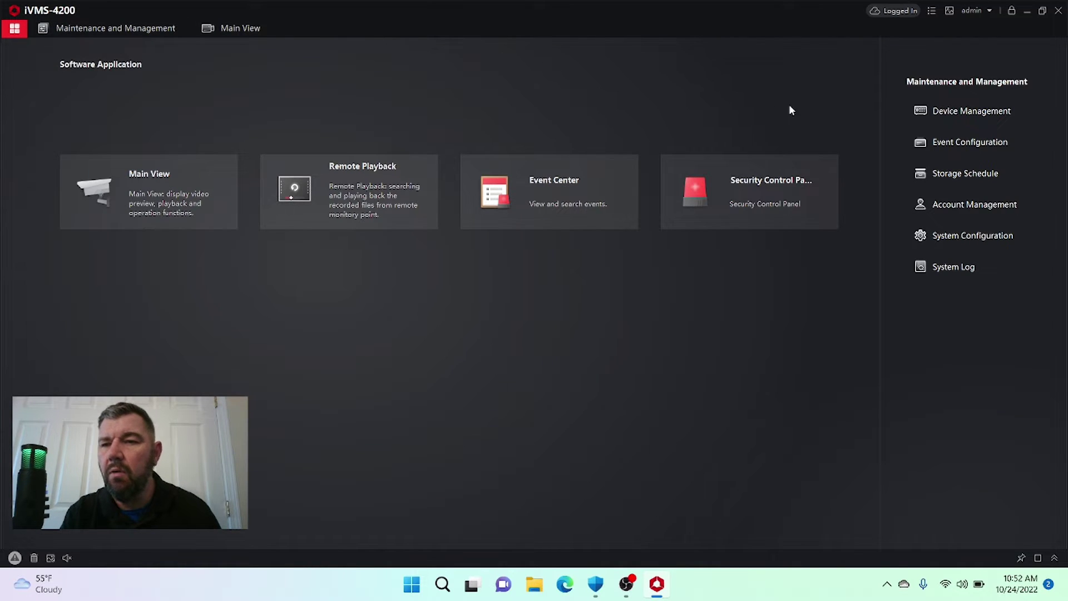
left_click(968, 113)
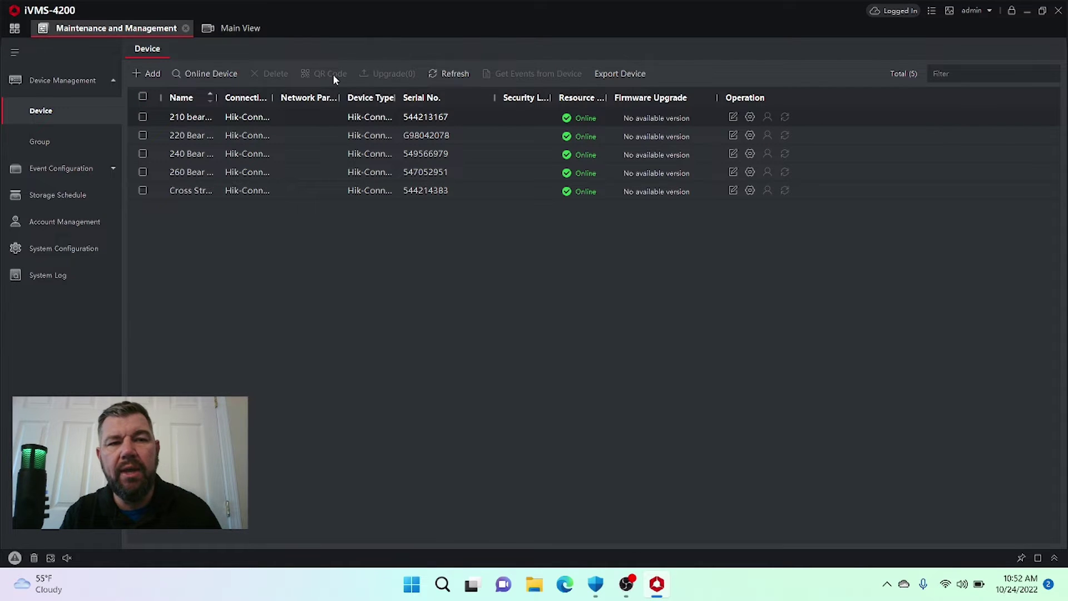
- List online devices to find the unadded iDS-7204HUHI-M1/S DVR, then minimize iVMS-4200
left_click(202, 74)
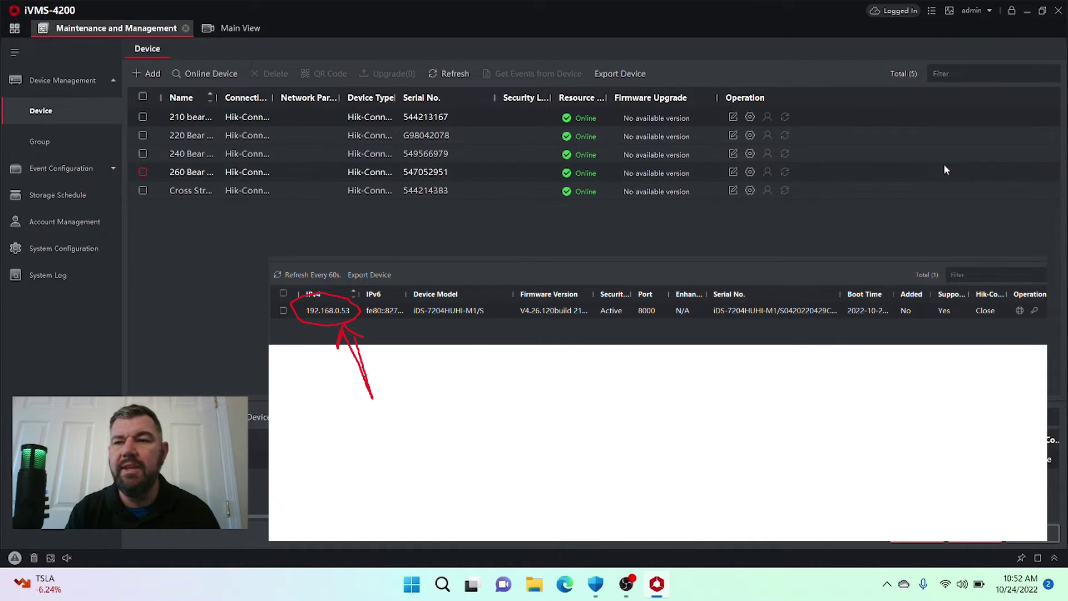
left_click(1028, 12)
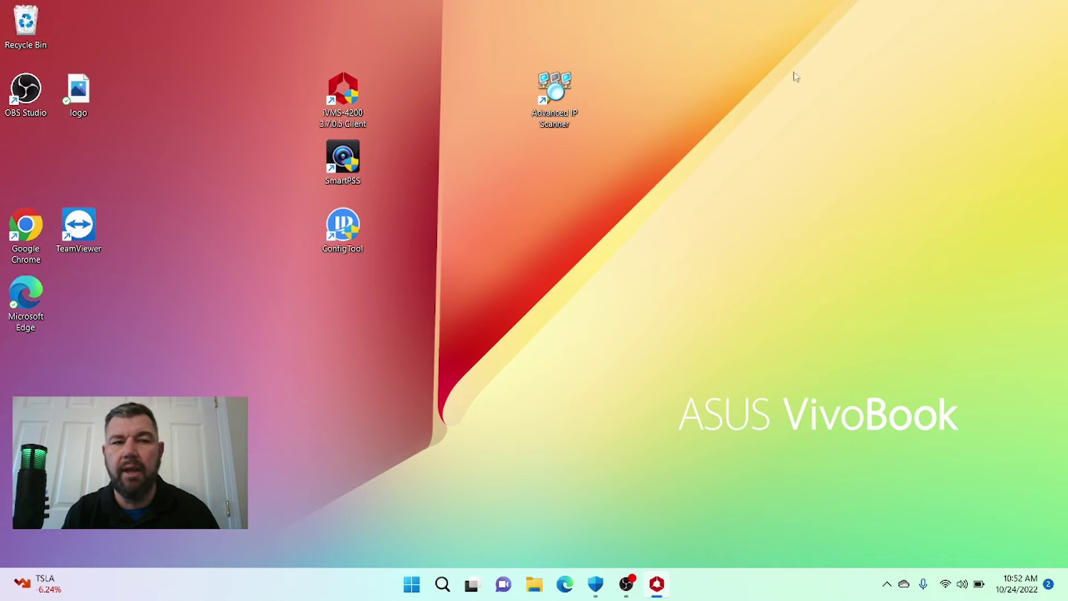
- Log in to the DVR at 192.168.0.53 as admin and view the IPC camera full screen
left_click(564, 583)
key("Return")
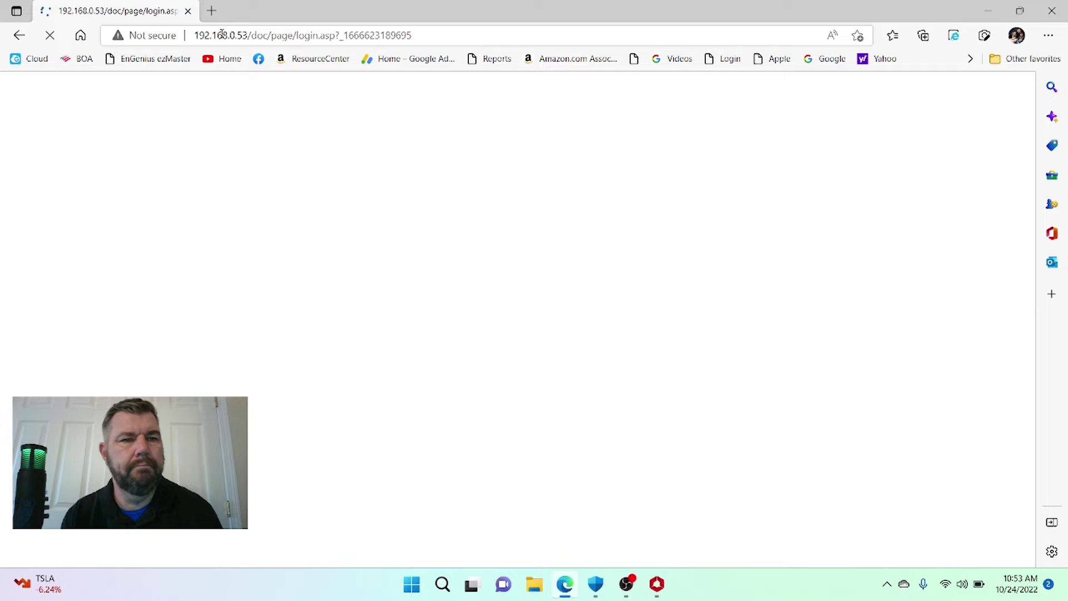
type("ad")
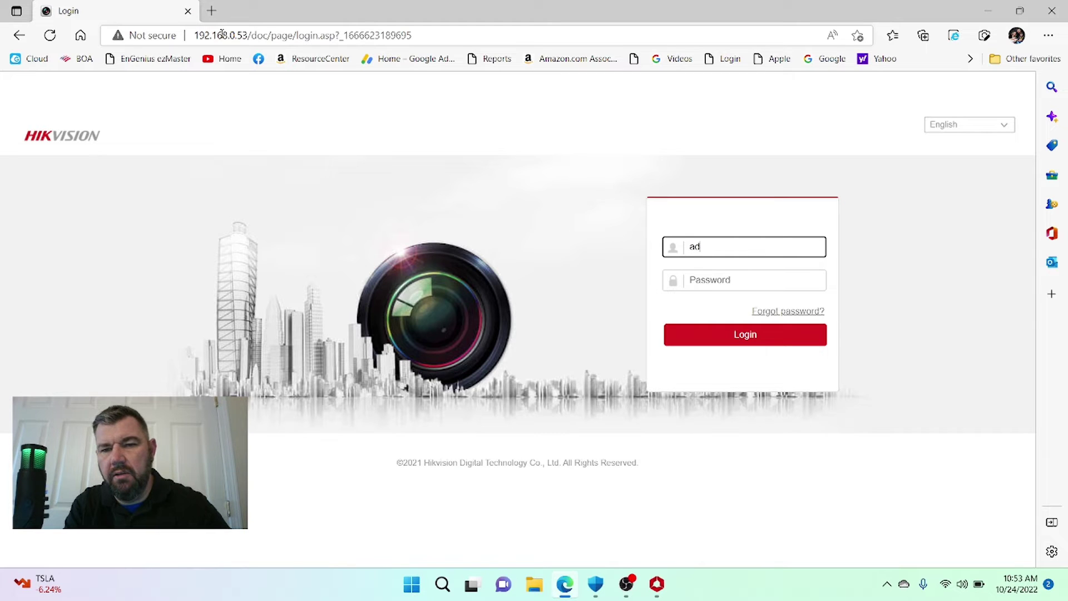
type("min")
key("Tab")
type("*****")
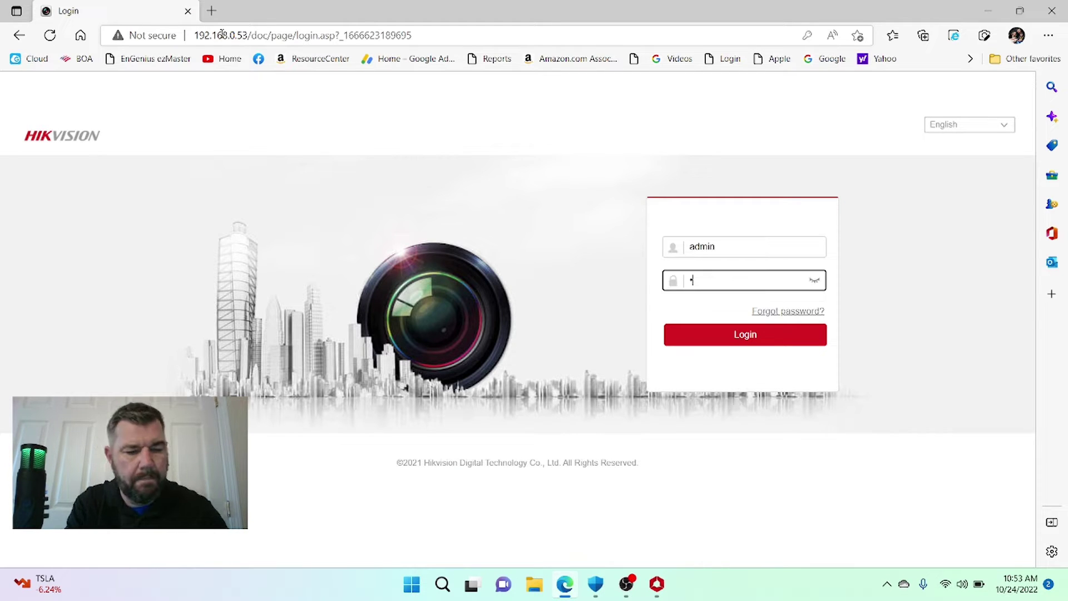
type("****")
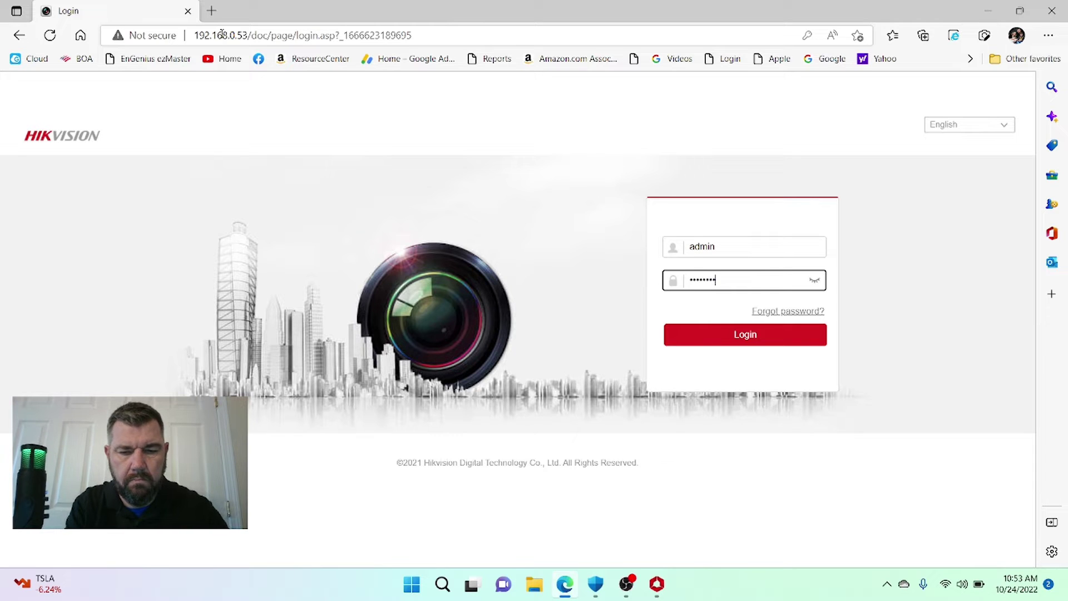
left_click(735, 335)
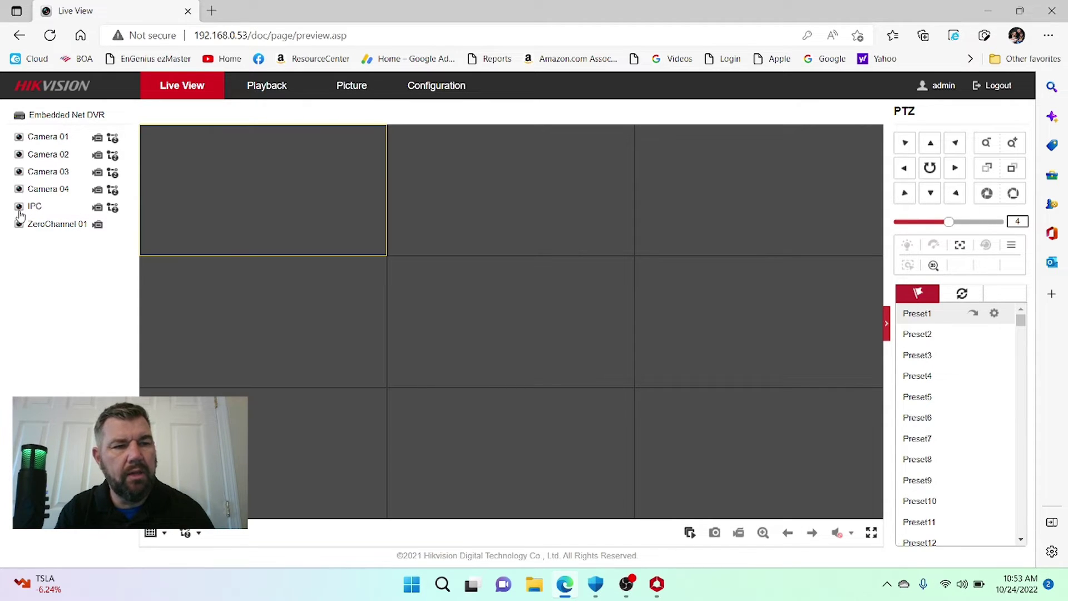
left_click(20, 209)
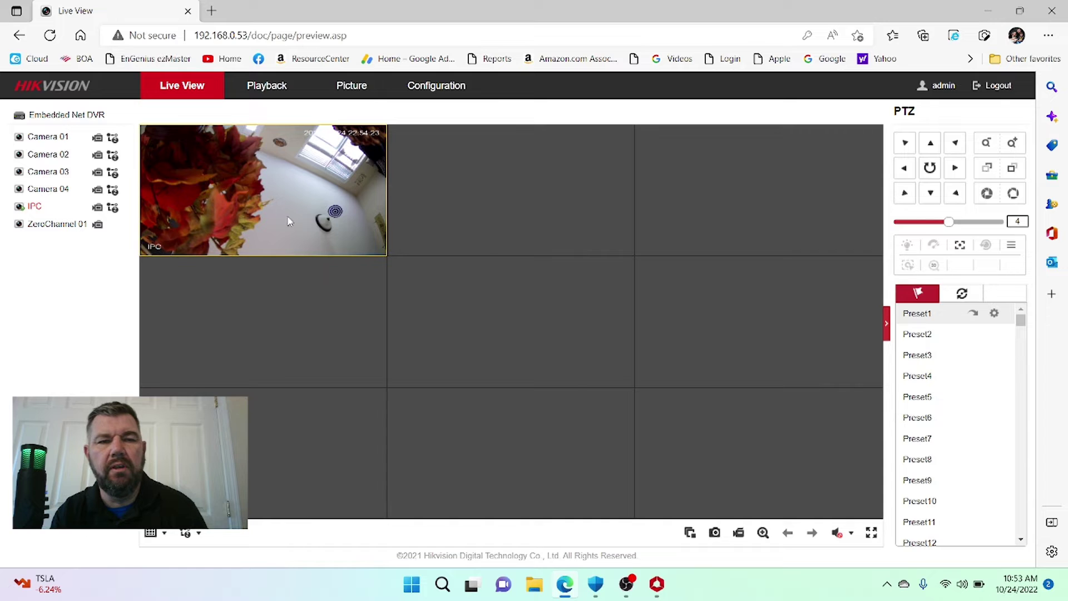
double_click(318, 186)
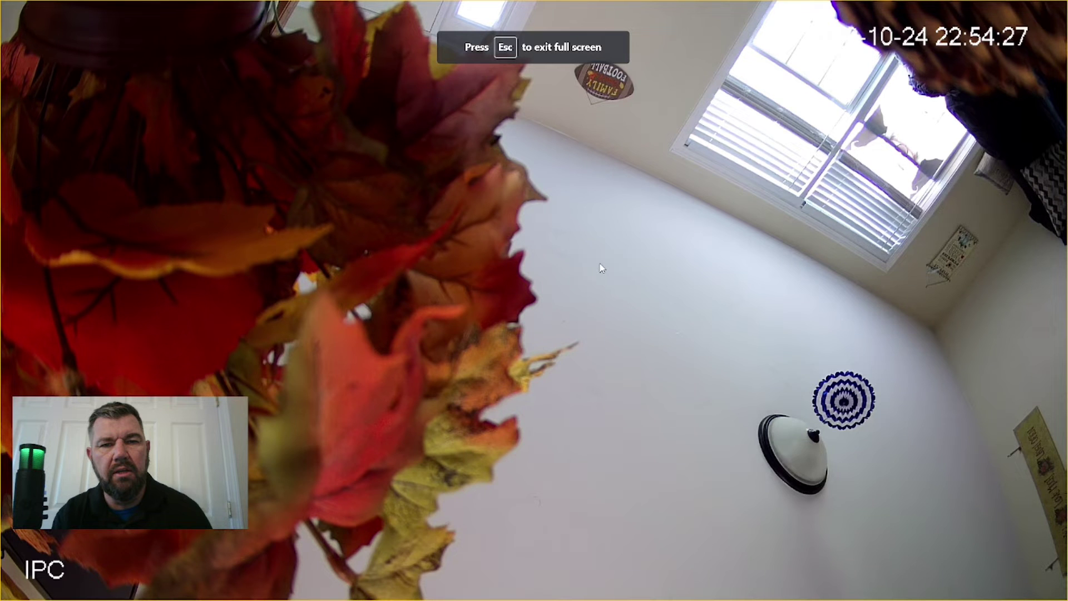
- Exit the IPC camera's full-screen view
key("Escape")
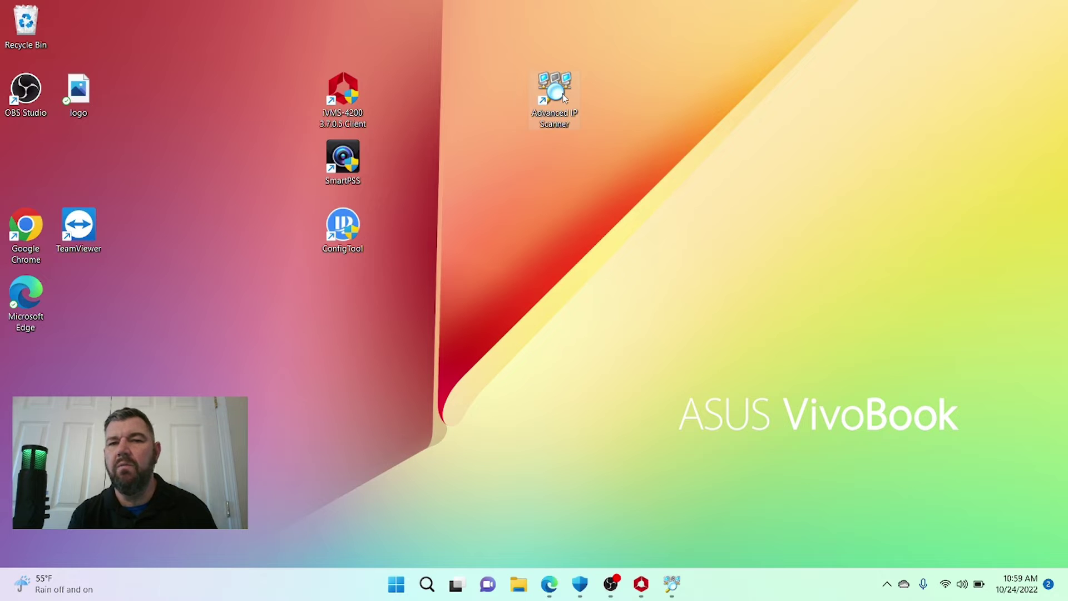
- Scan 192.168.0.1-254 with Advanced IP Scanner to locate the camera at 192.168.0.52, then minimize
double_click(563, 98)
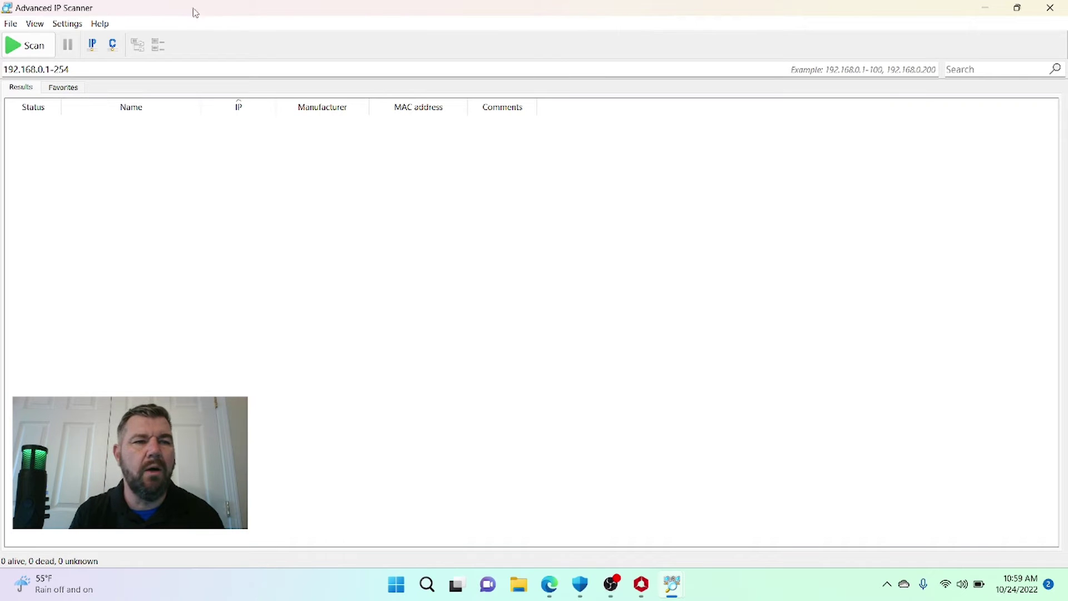
left_click(28, 48)
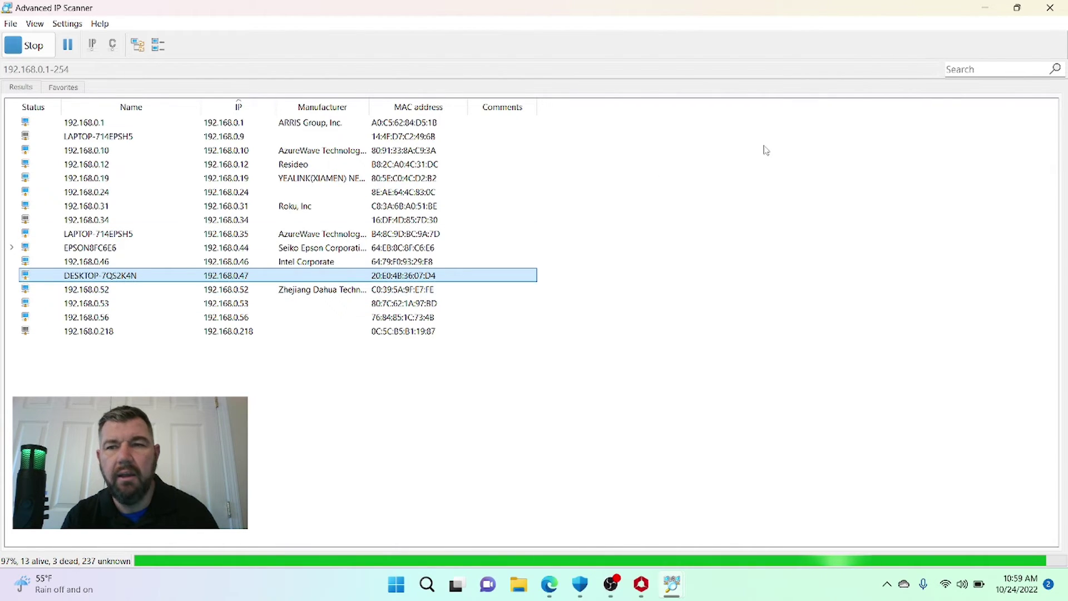
left_click(985, 16)
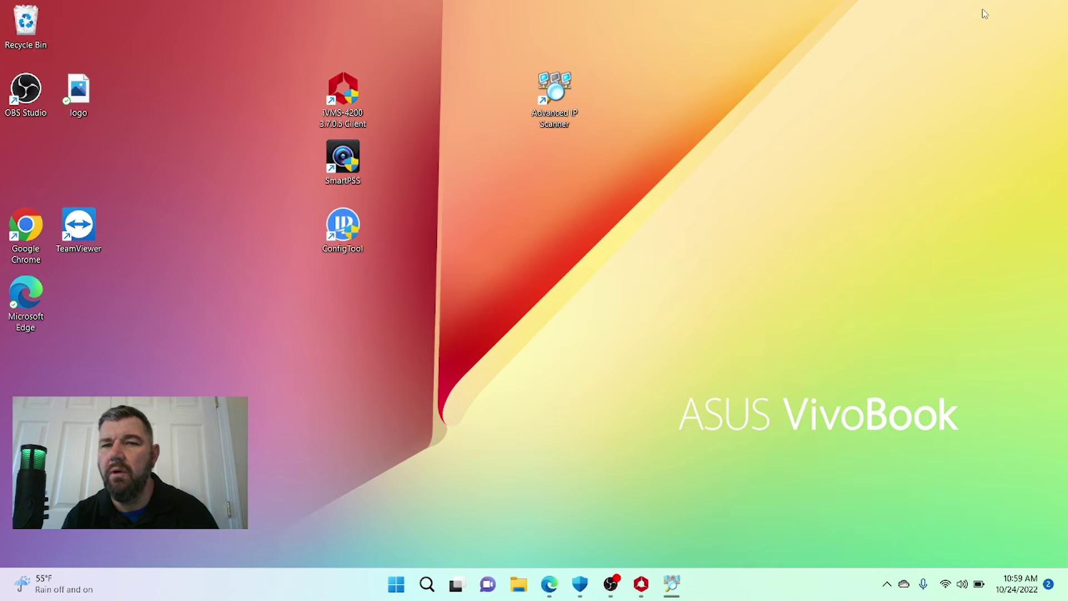
- Load the Dahua camera's page at 192.168.0.52 in Edge
left_click(548, 590)
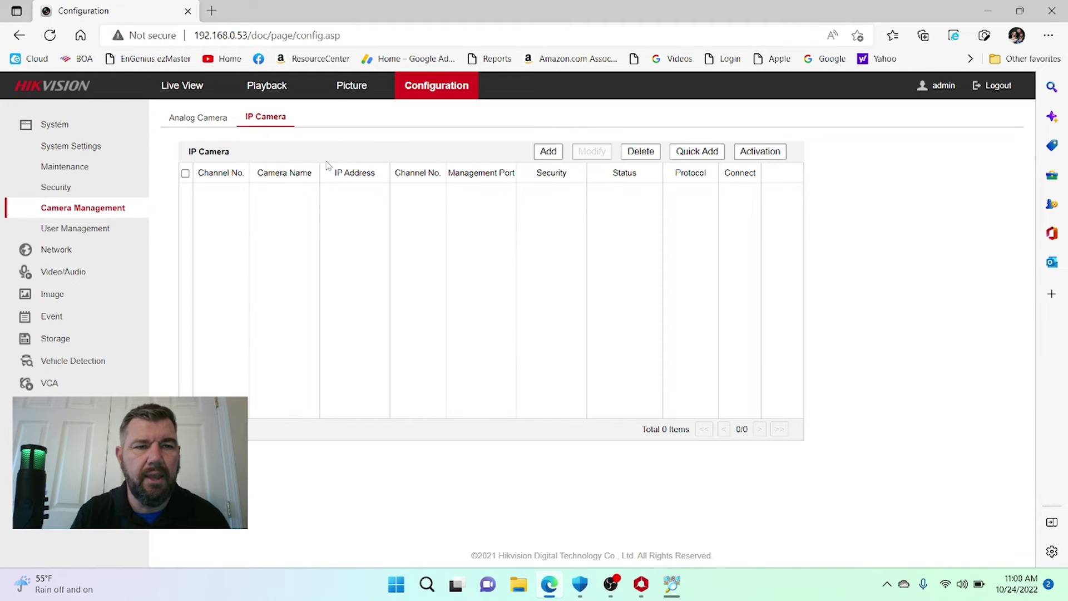
left_click(354, 36)
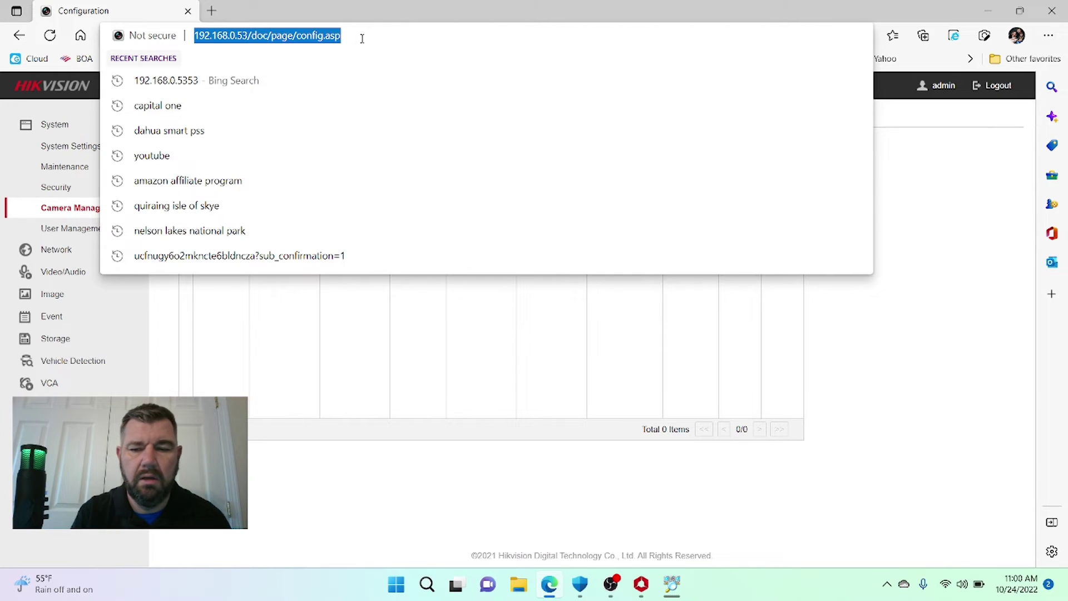
type("192.16")
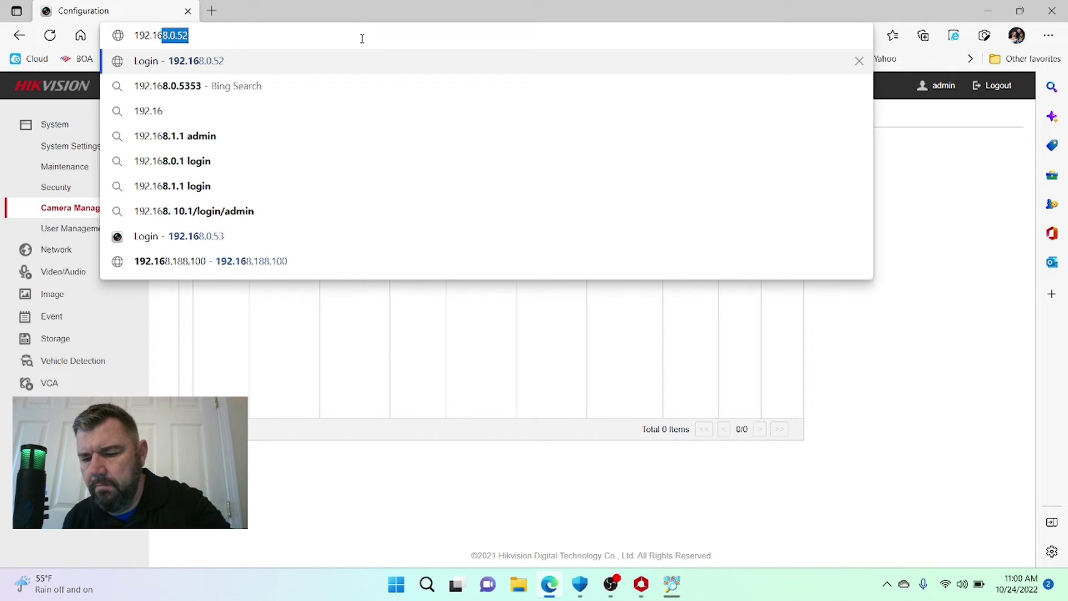
type("8.0.52")
key("Return")
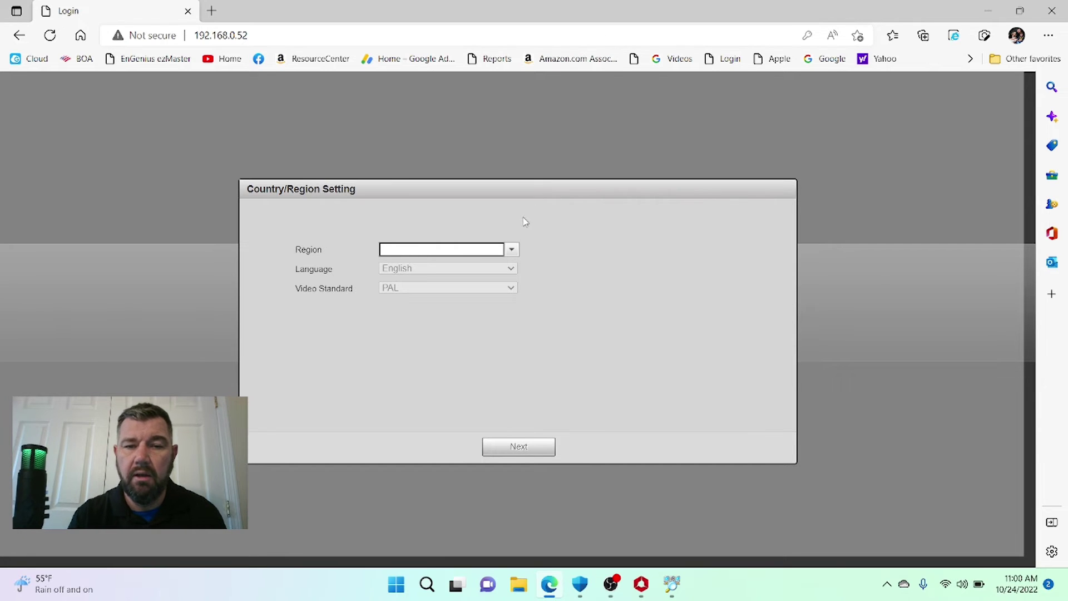
- Set the camera region to United States and accept the license agreement
left_click(512, 249)
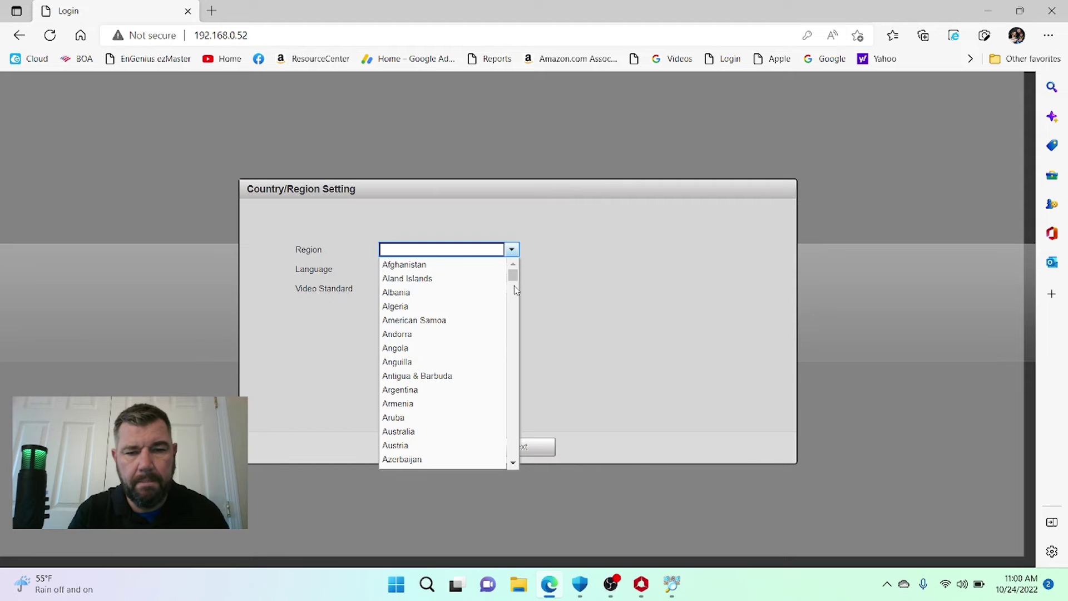
left_click_drag(514, 277, 515, 506)
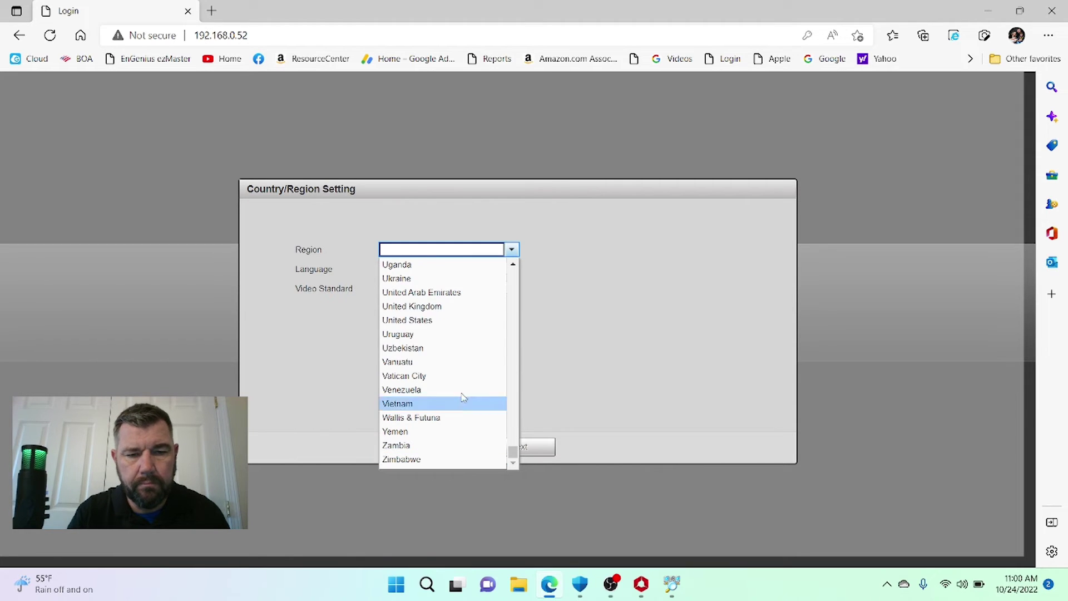
left_click(434, 320)
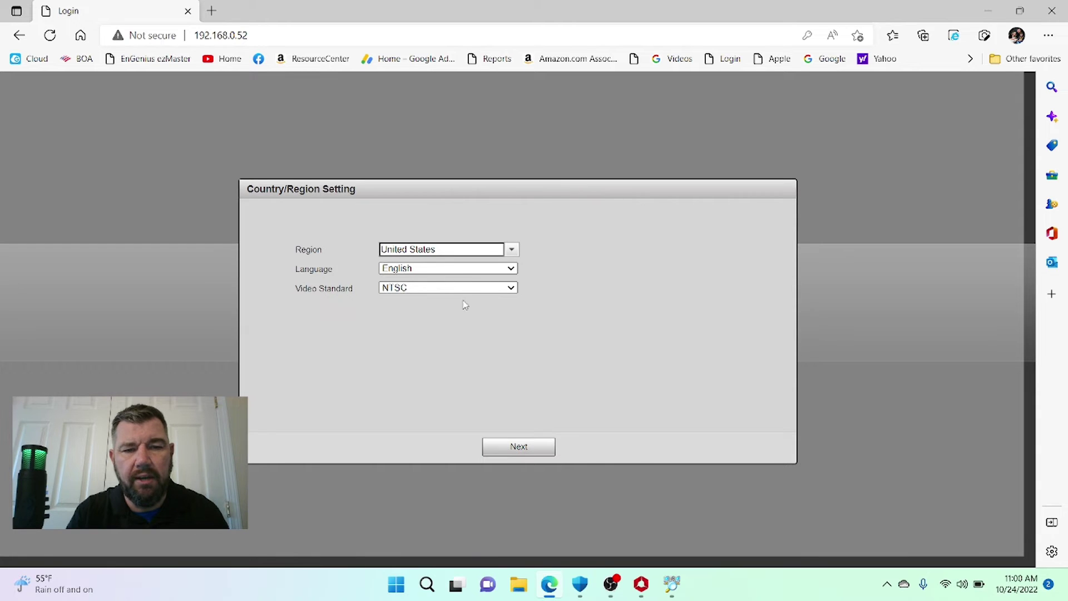
left_click(528, 445)
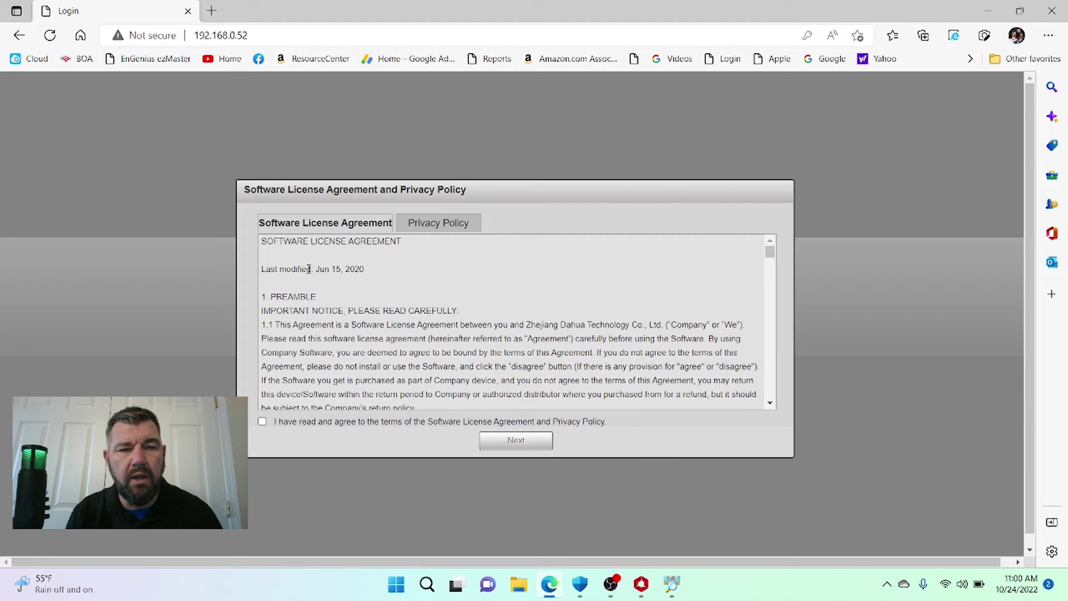
left_click(270, 422)
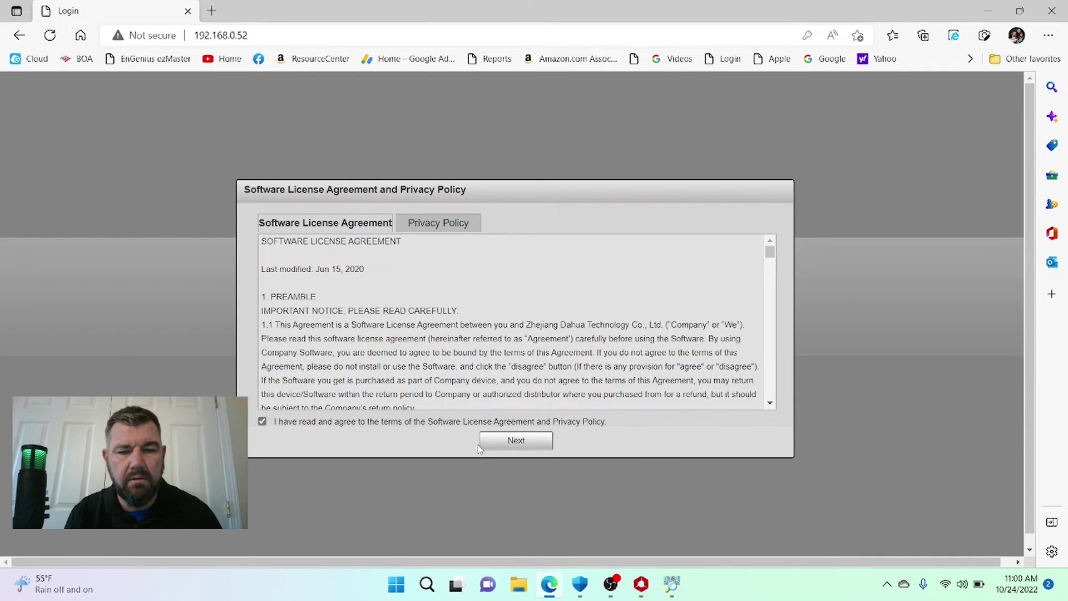
left_click(496, 443)
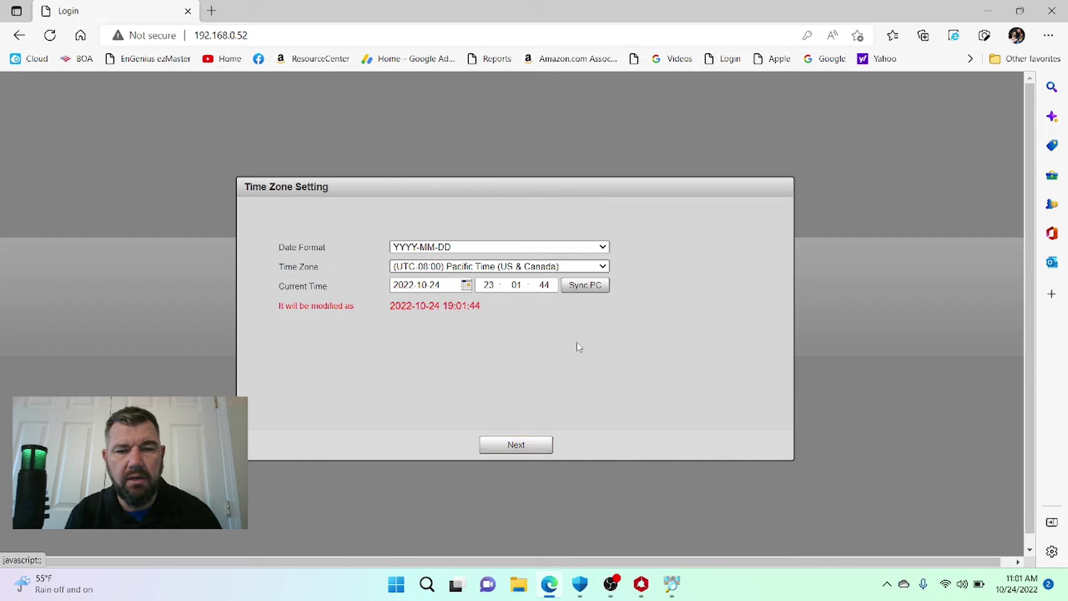
- Select (UTC-05:00) Eastern Time (US & Canada) as the camera's time zone and continue
left_click(574, 270)
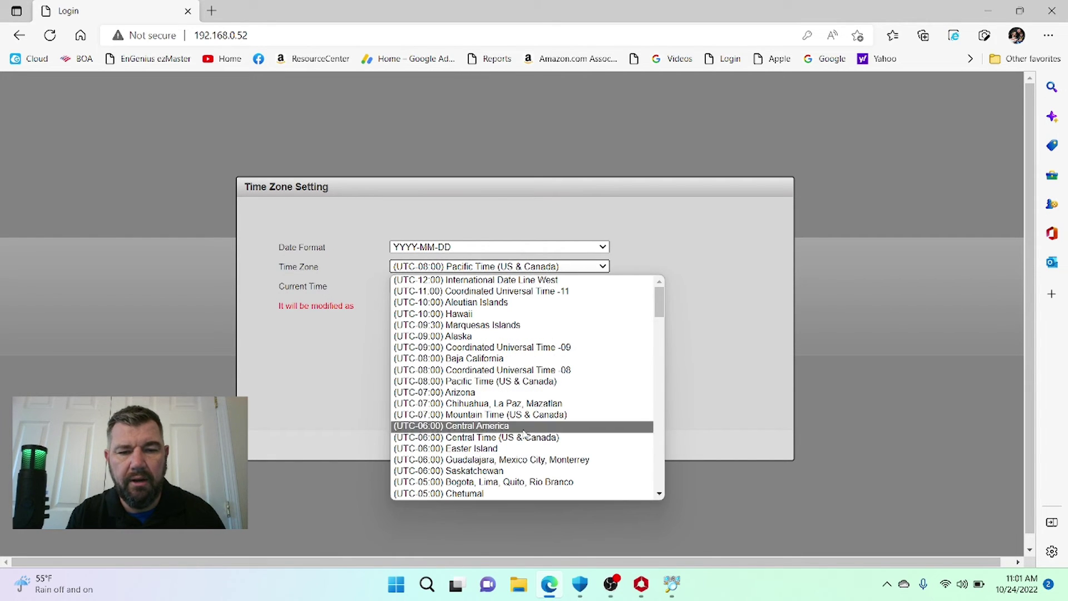
scroll(520, 457, "down", 1)
left_click(520, 455)
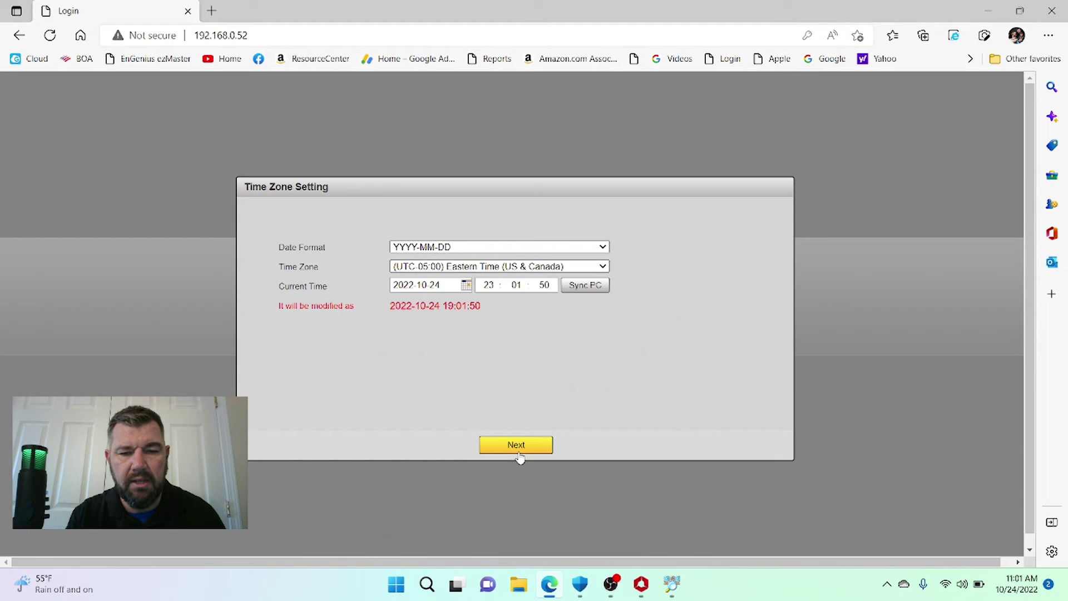
left_click(525, 452)
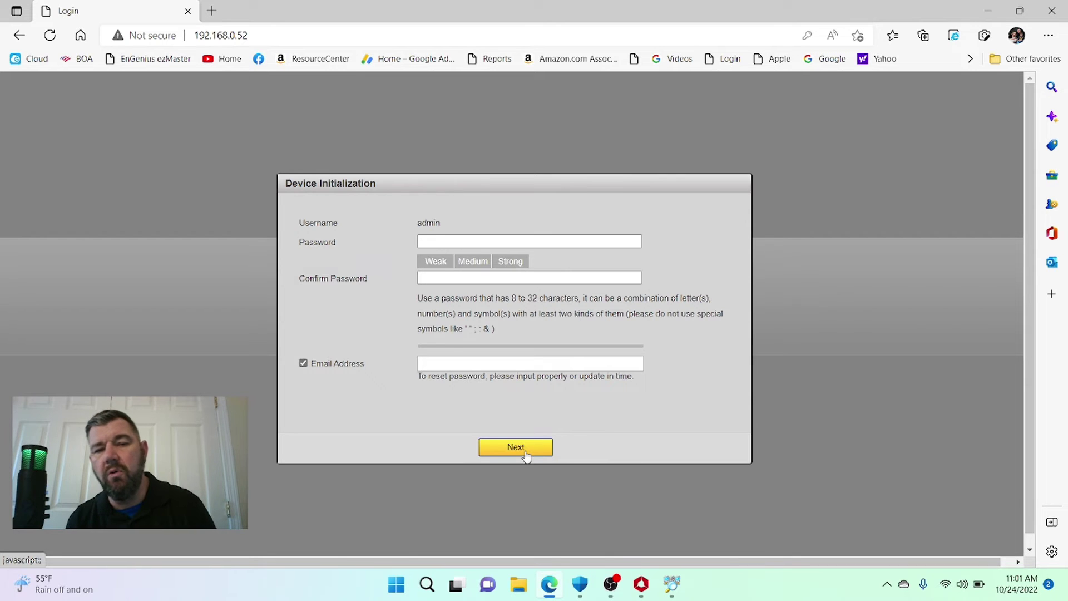
- Enter and confirm the admin password and fill the recovery e-mail from saved data
type("1234")
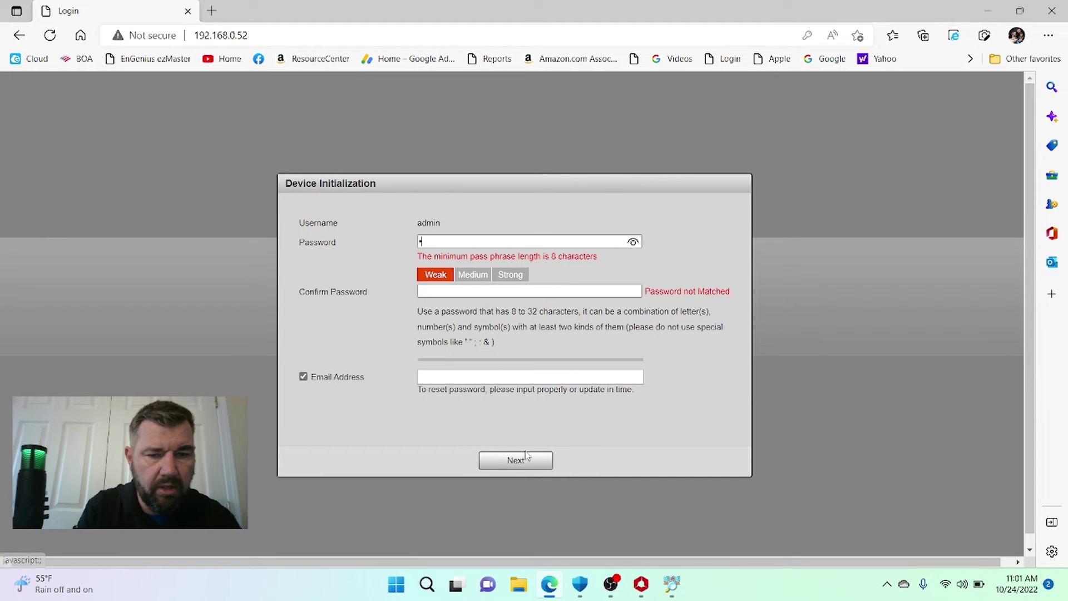
type("5678")
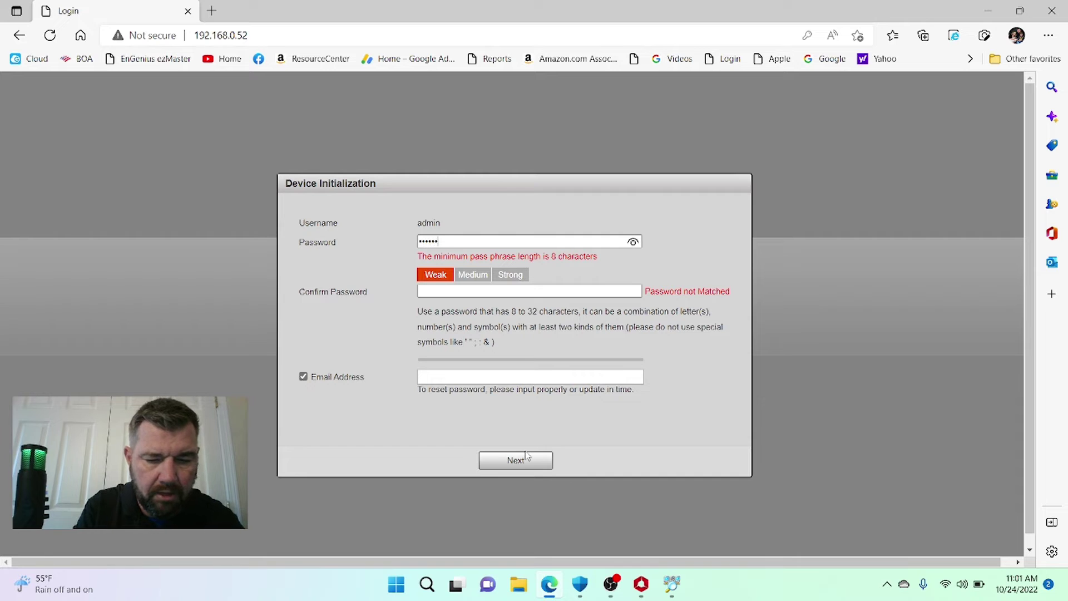
left_click(432, 277)
type("1234")
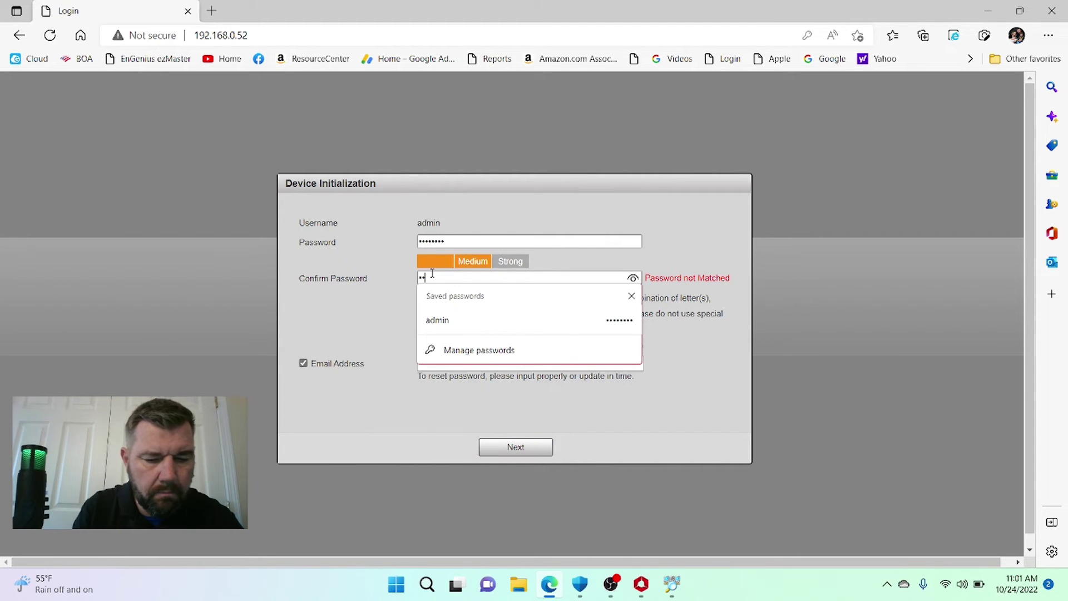
type("5678")
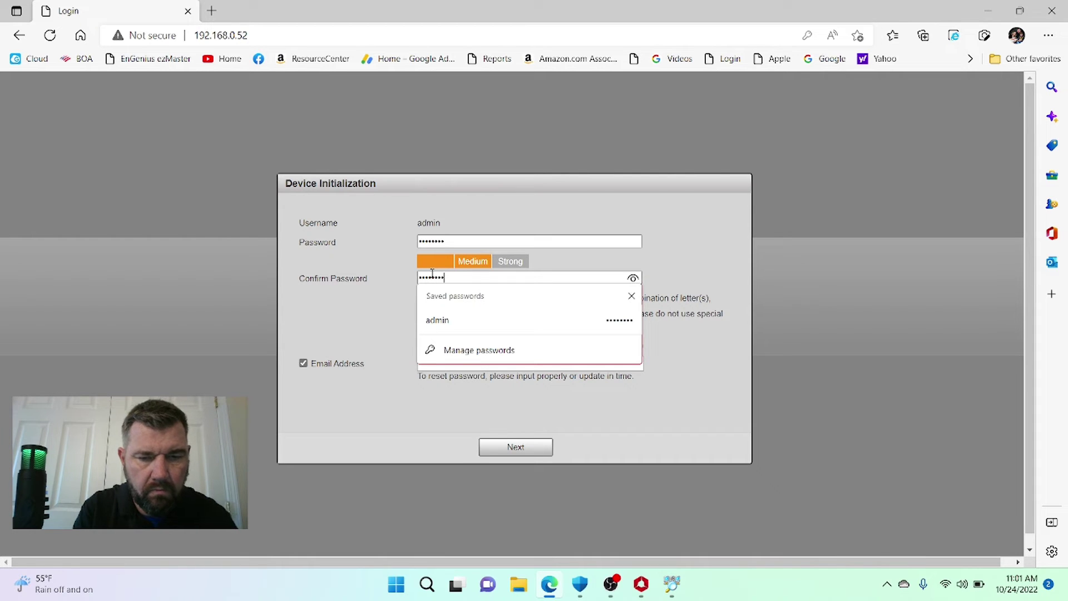
left_click(374, 399)
left_click(435, 368)
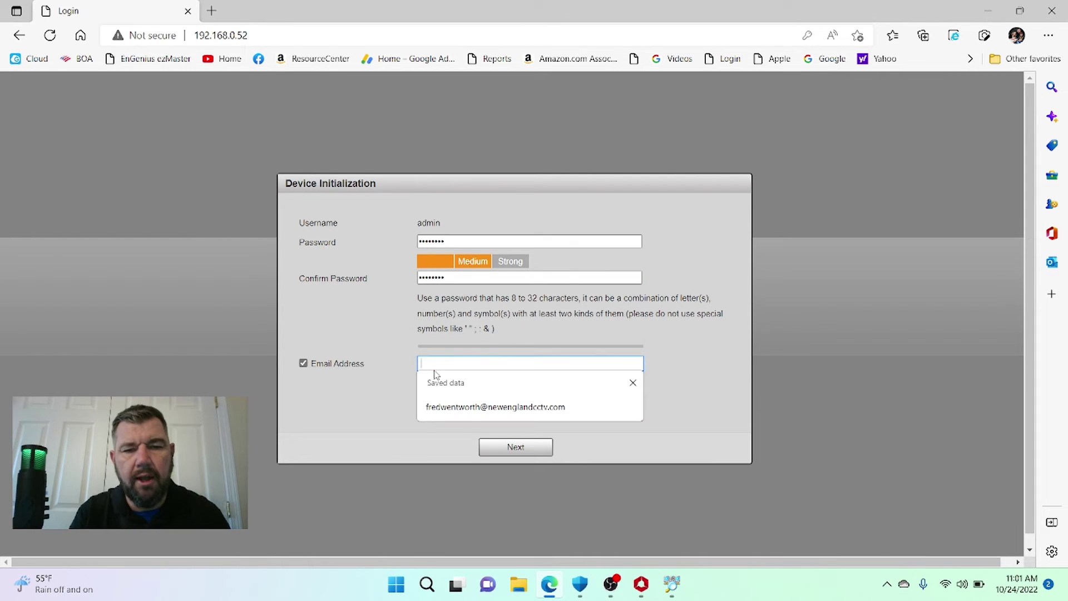
left_click(459, 410)
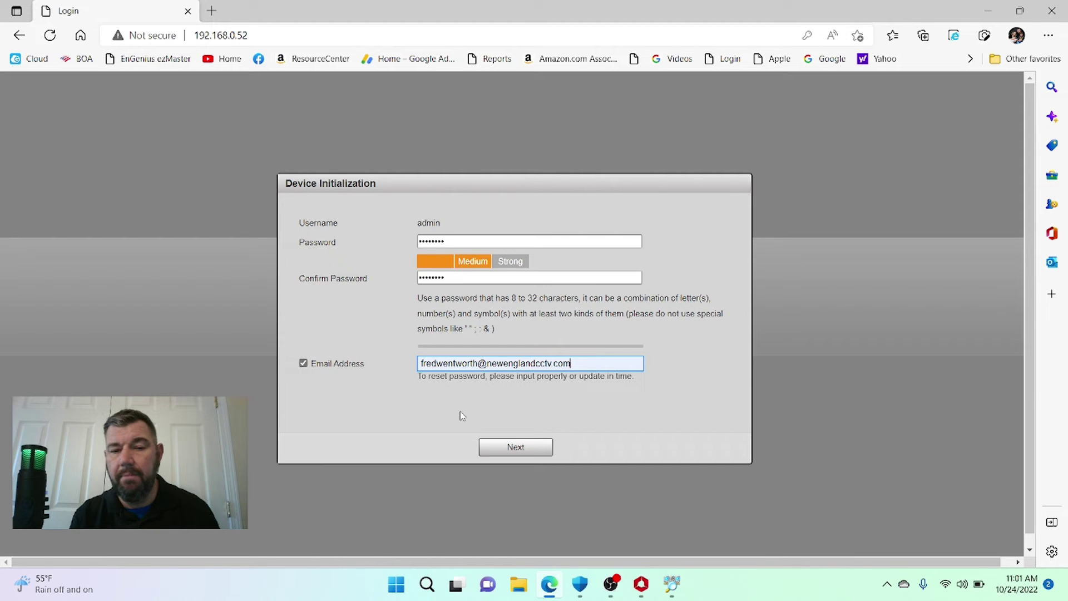
- Complete device initialization, keeping P2P and automatic update checks enabled
left_click(527, 451)
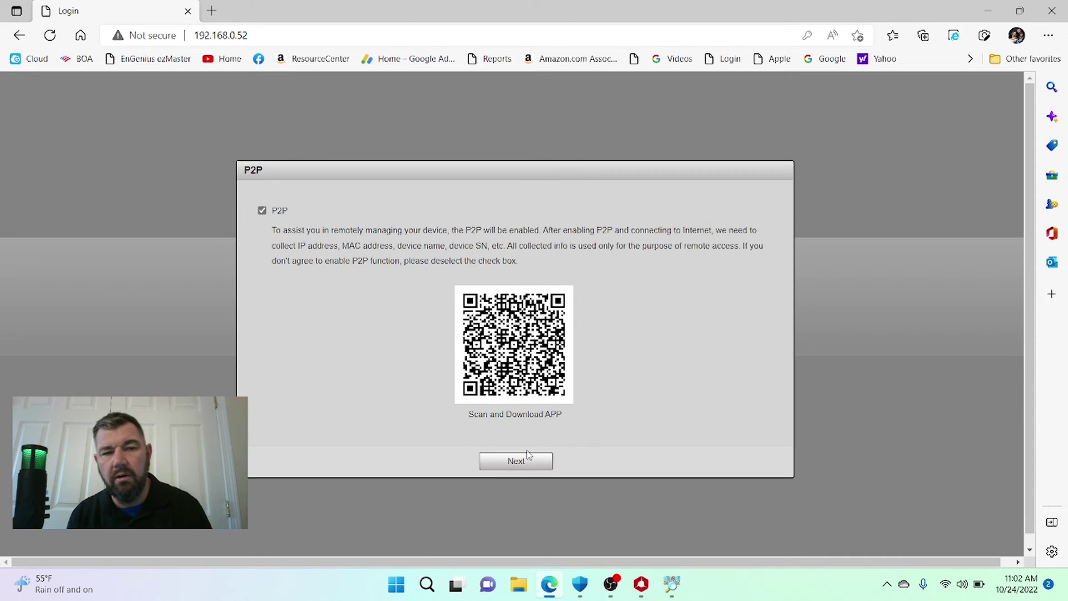
left_click(522, 467)
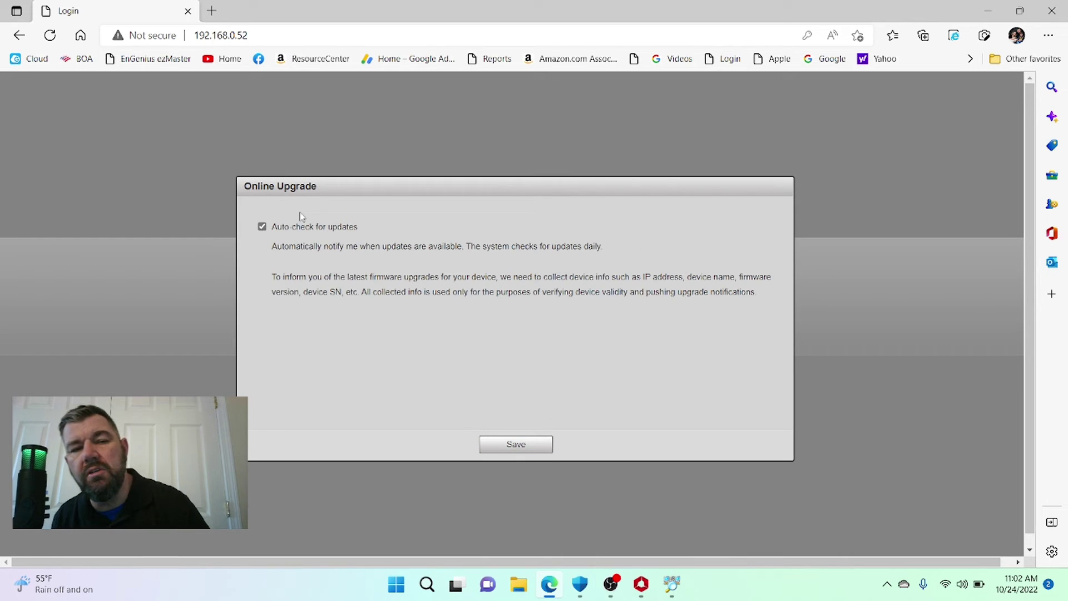
left_click(517, 447)
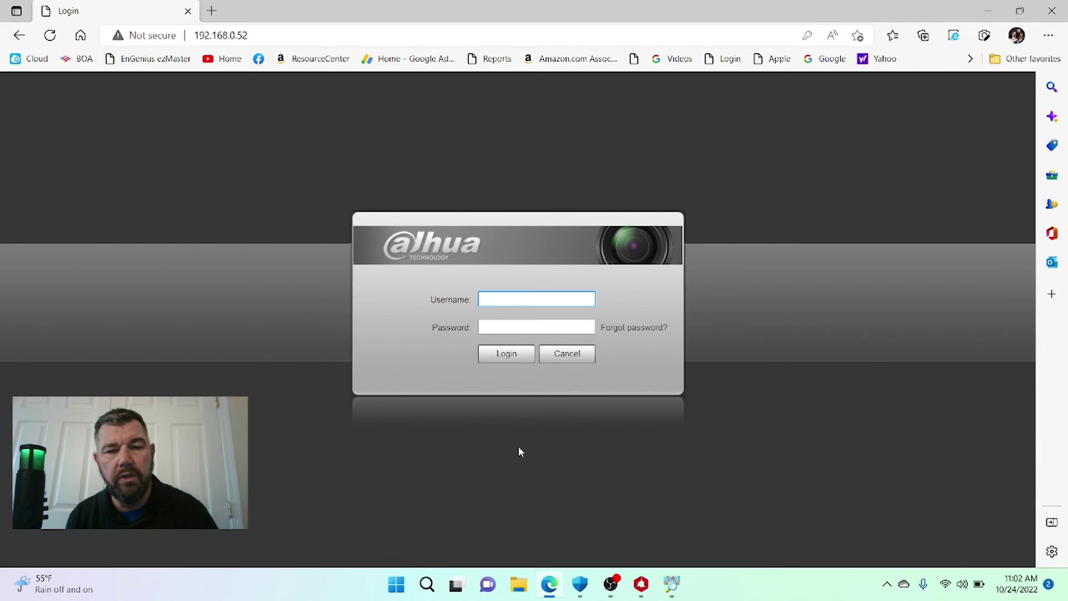
- Log in to the camera as admin with its password, then return to iVMS-4200
type("admin")
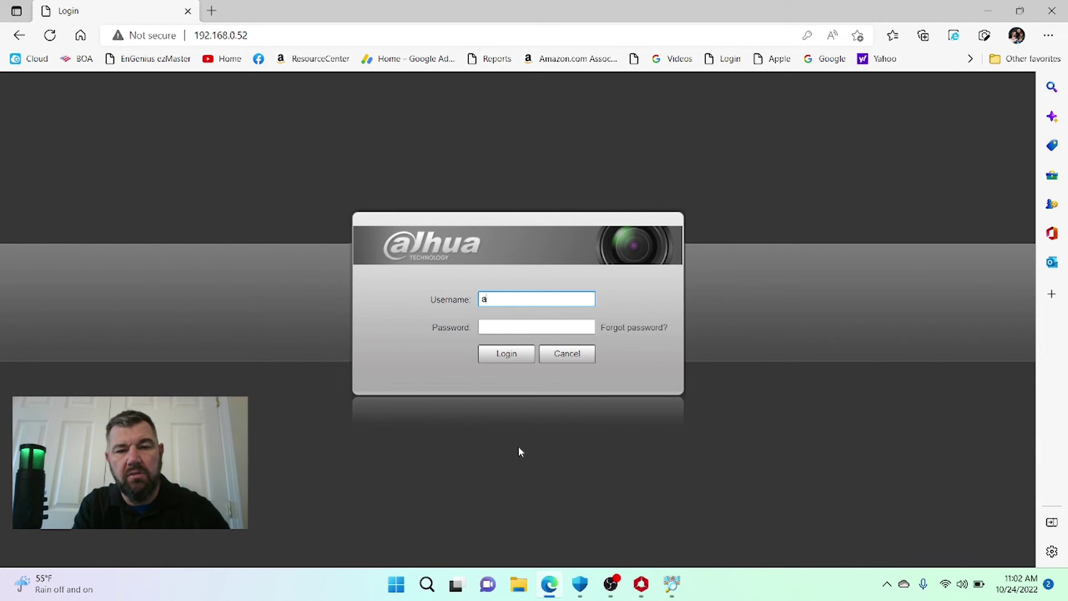
key("Tab")
type("admin")
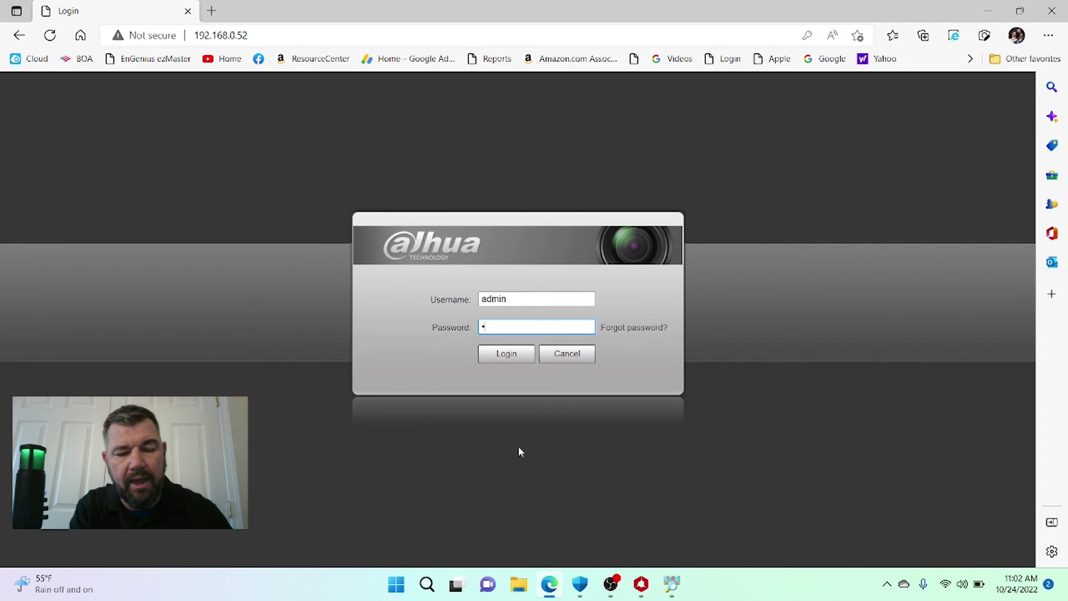
type("123")
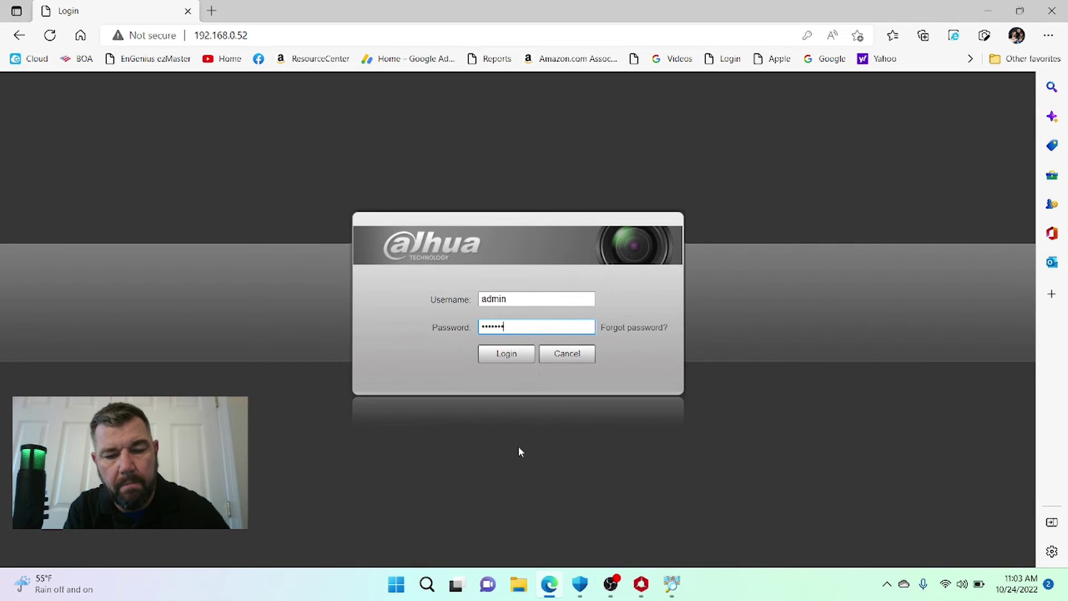
left_click(507, 354)
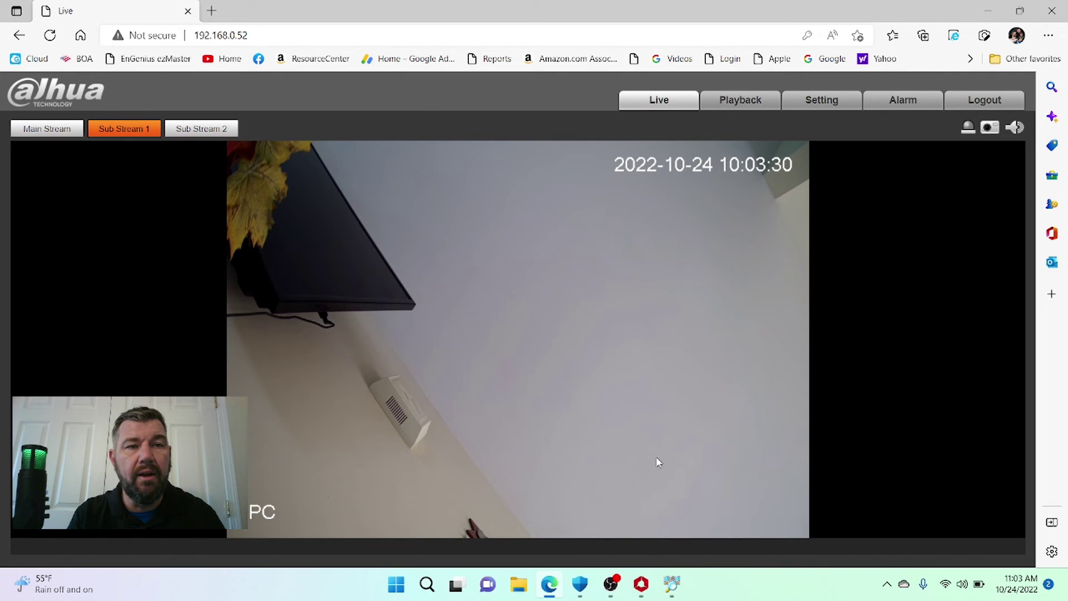
key("alt+Tab")
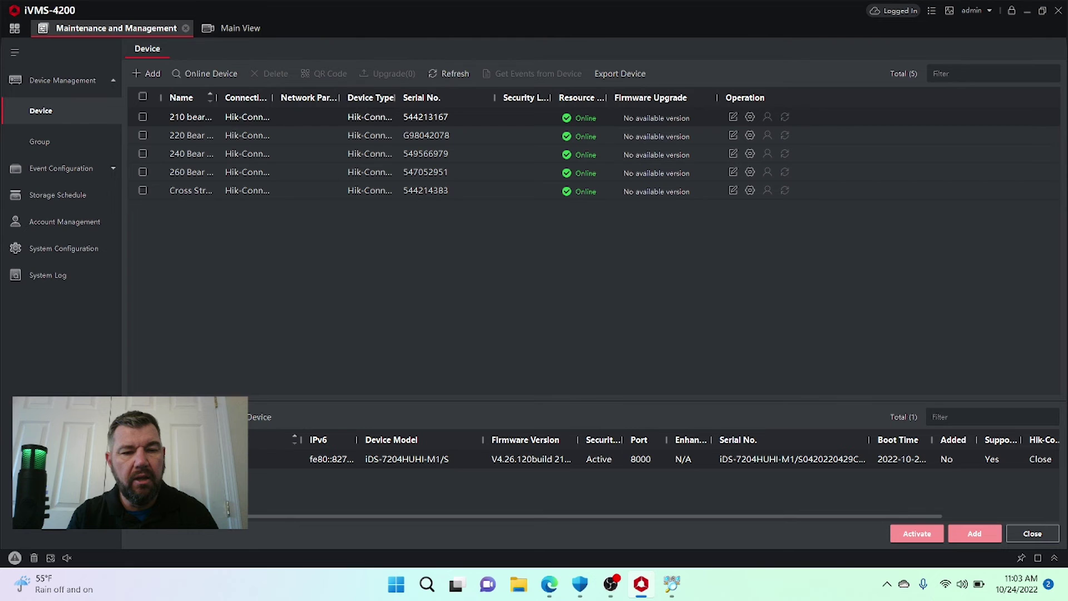
- Return to the browser with the Dahua live view and open a new blank tab
key("alt+Tab")
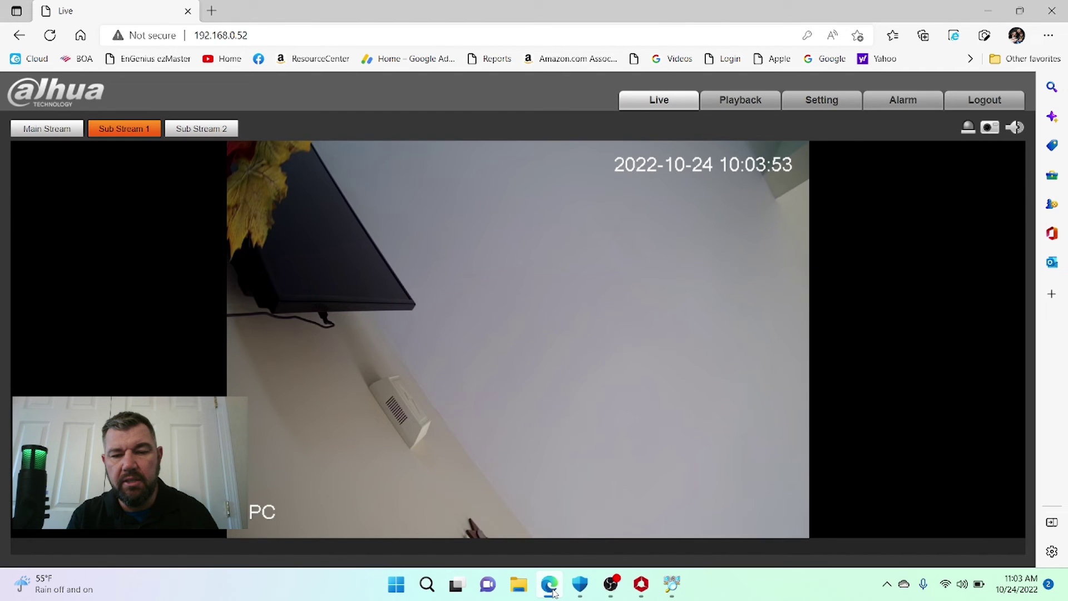
key("ctrl+t")
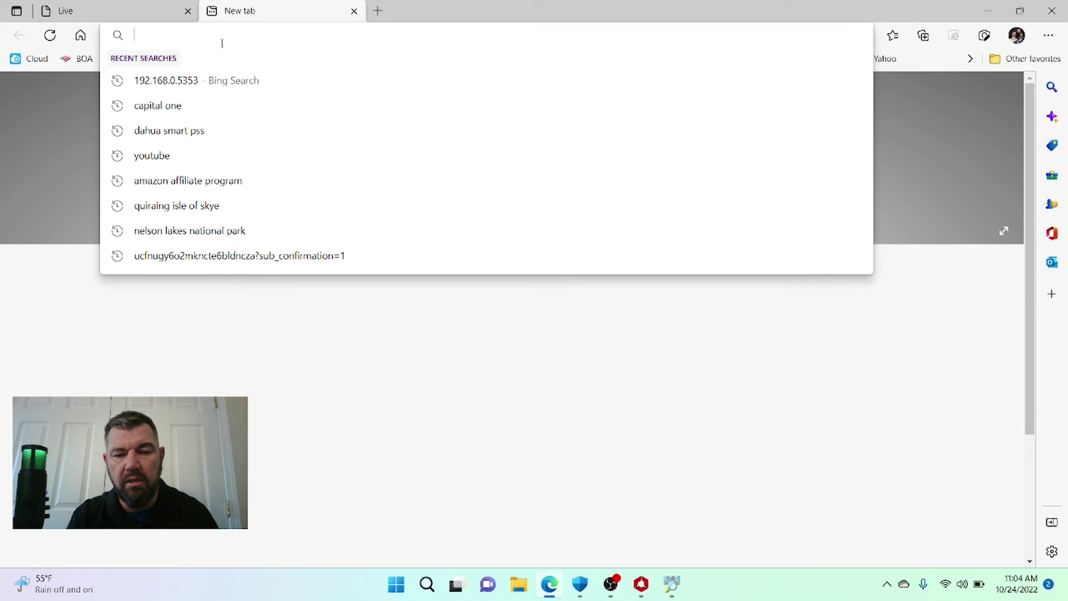
- Load 192.168.0.53, log in to the Hikvision DVR, and open its Configuration page
type("192.168.0.53")
key("Return")
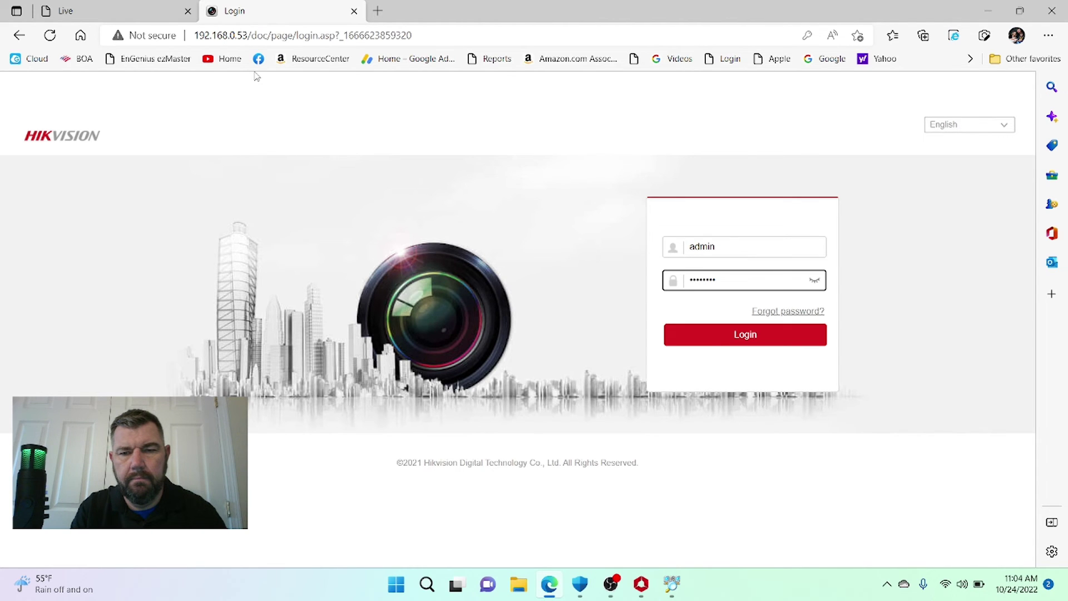
left_click(701, 331)
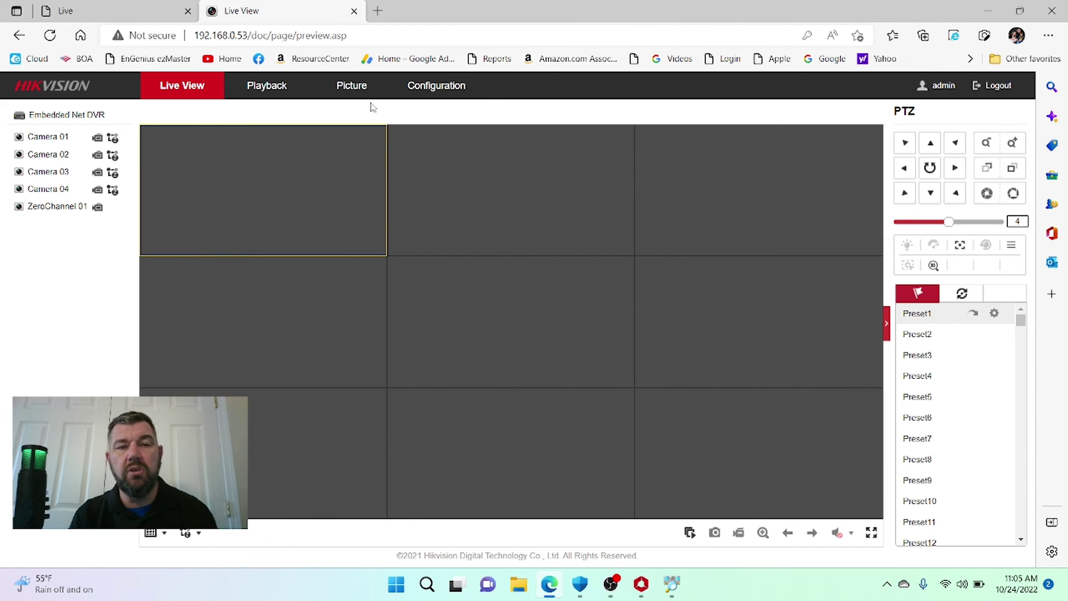
left_click(416, 89)
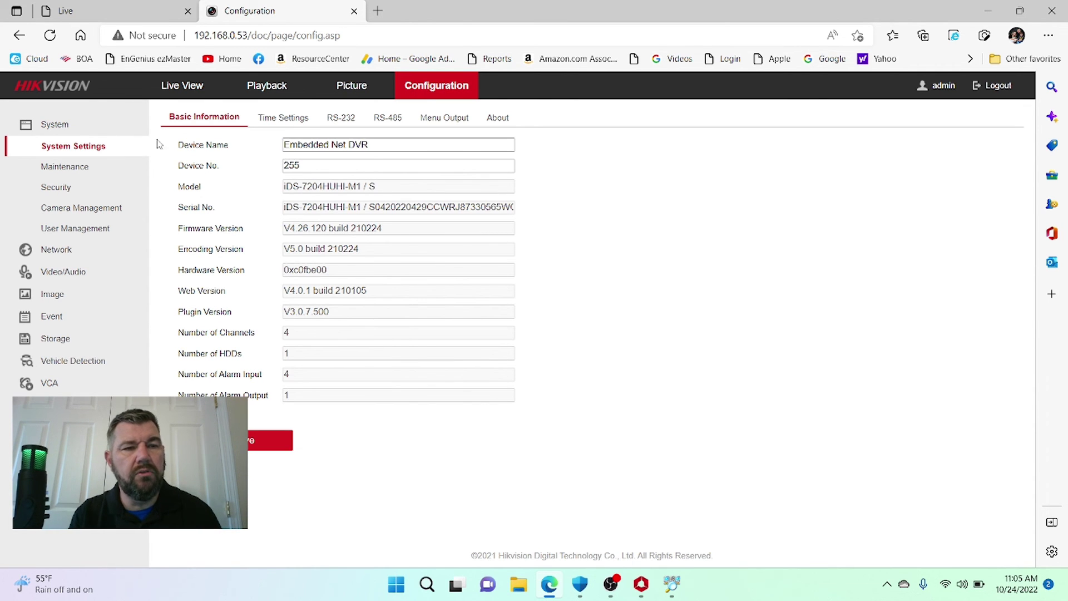
- In Camera Management > IP Camera, start adding a new camera using the ONVIF protocol
left_click(79, 211)
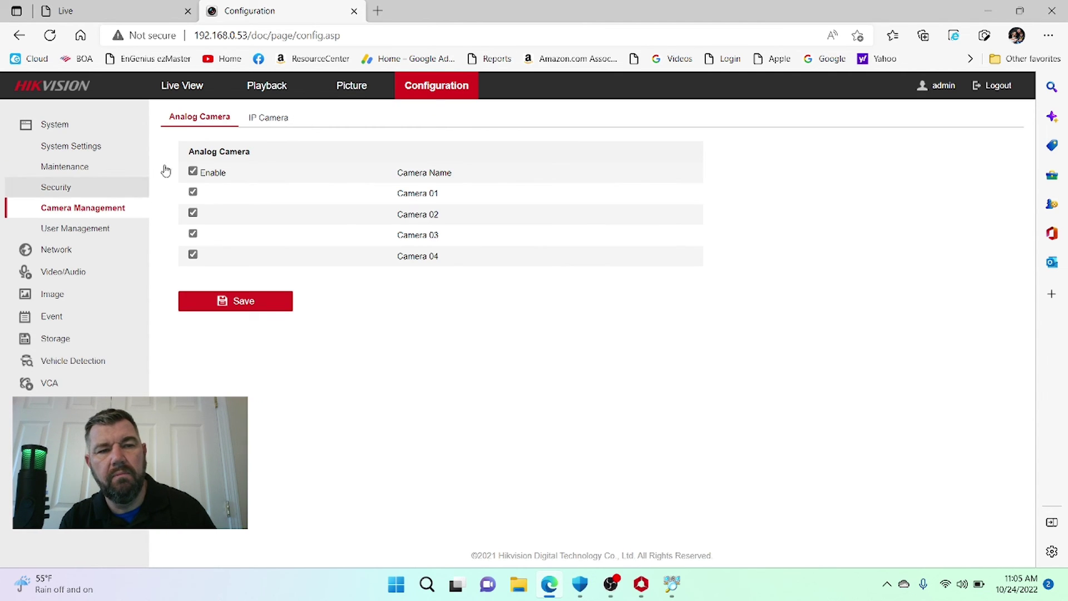
left_click(270, 117)
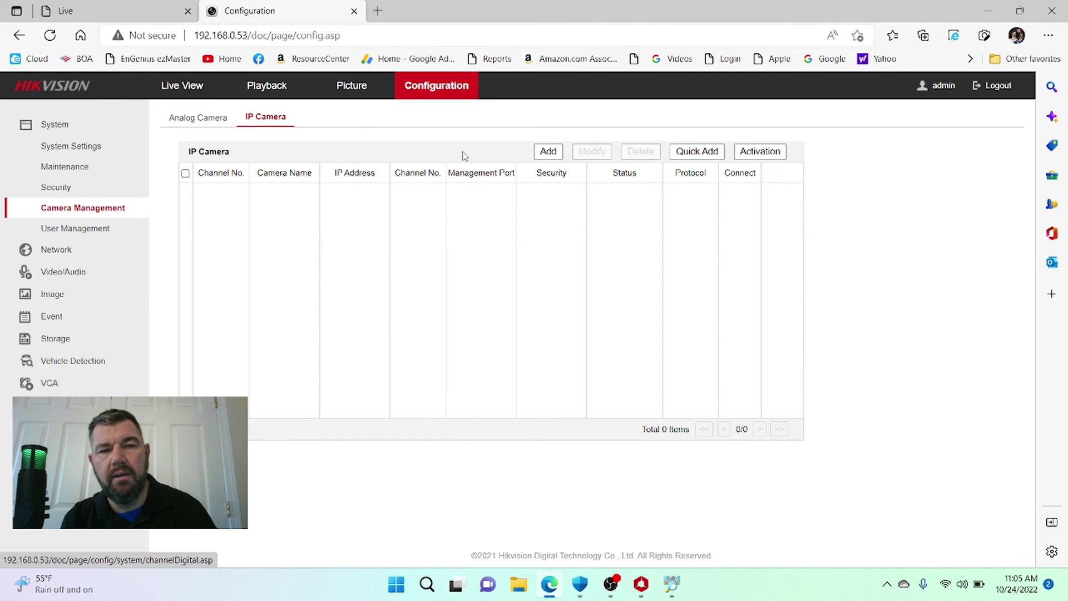
left_click(549, 151)
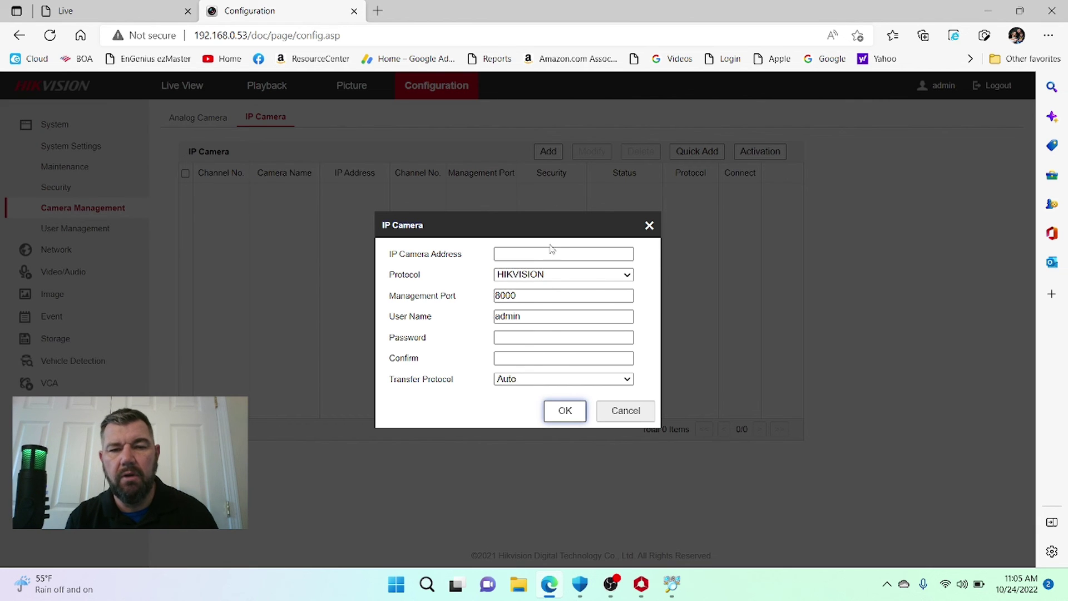
left_click(558, 276)
left_click(550, 301)
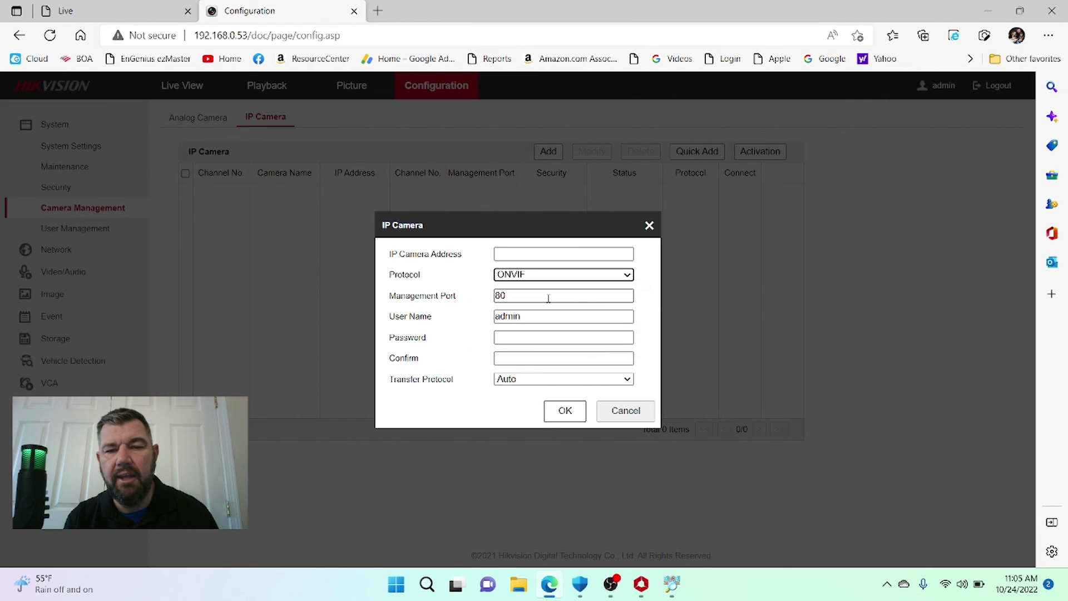
- Enter IP 192.168.0.52 and the camera password twice, then confirm the addition
left_click(520, 254)
type("192.")
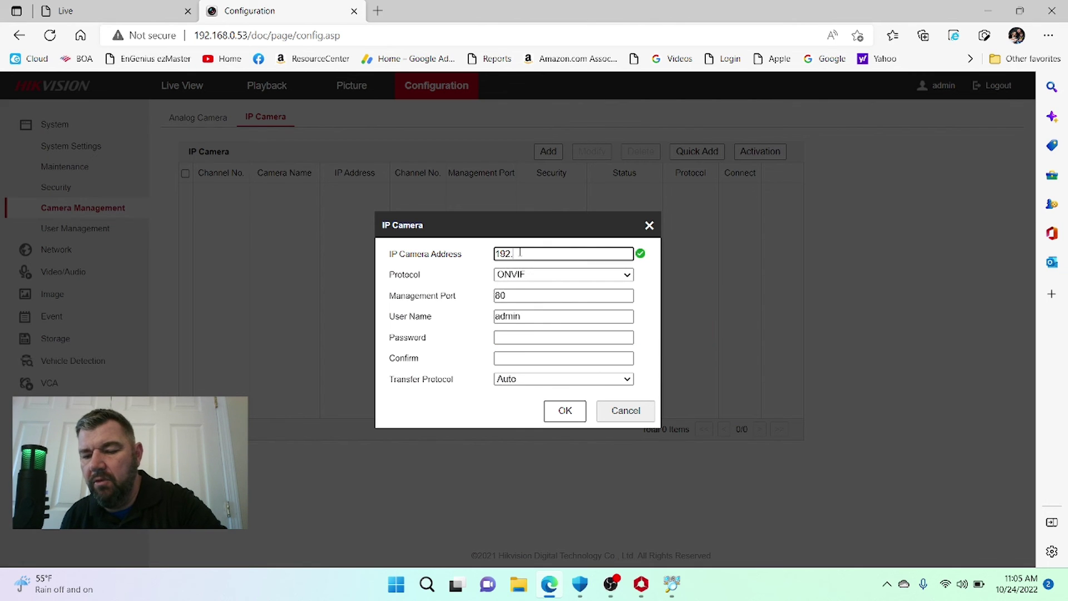
type("168.0.52")
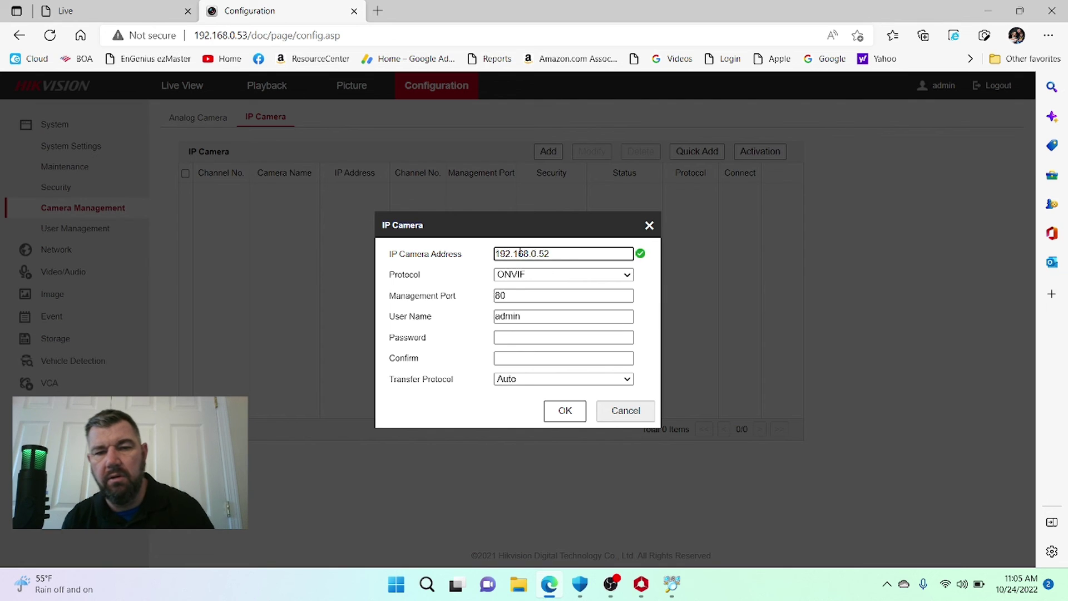
left_click(525, 335)
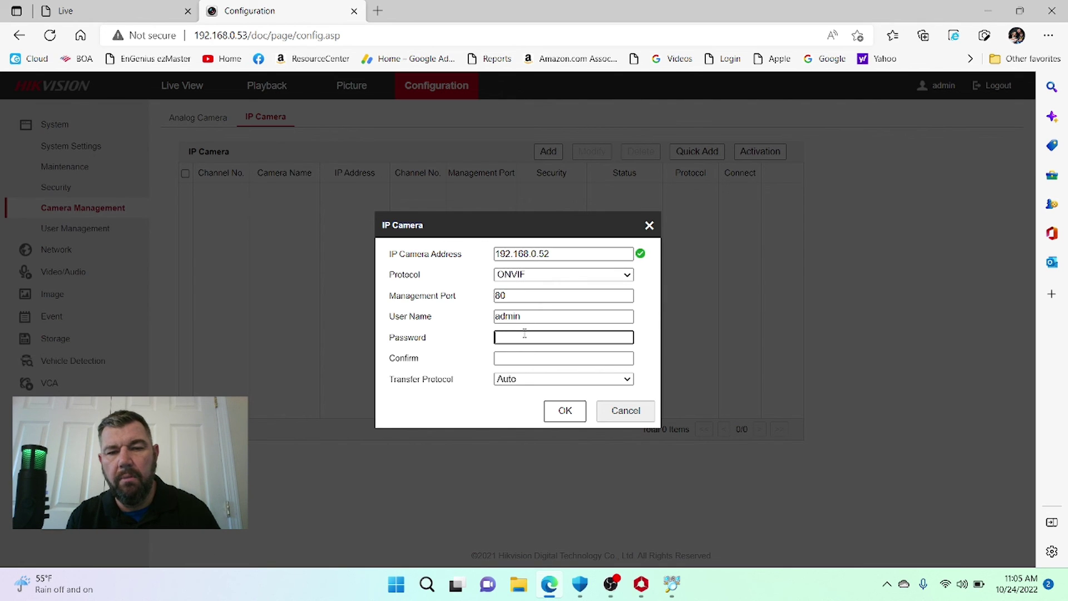
type("••••••••")
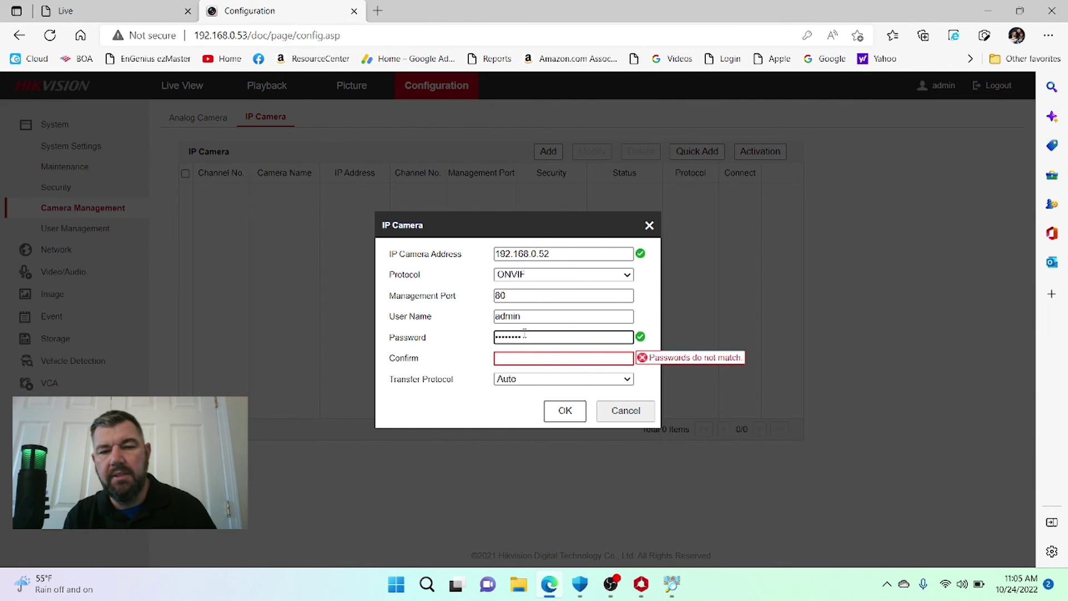
left_click(532, 358)
type("••••")
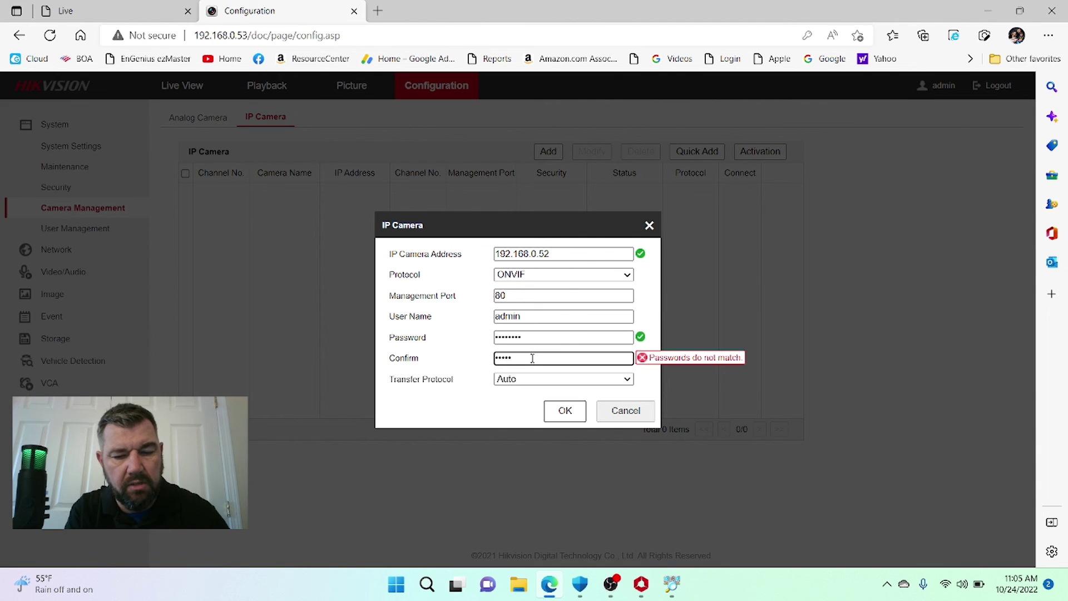
type("•••")
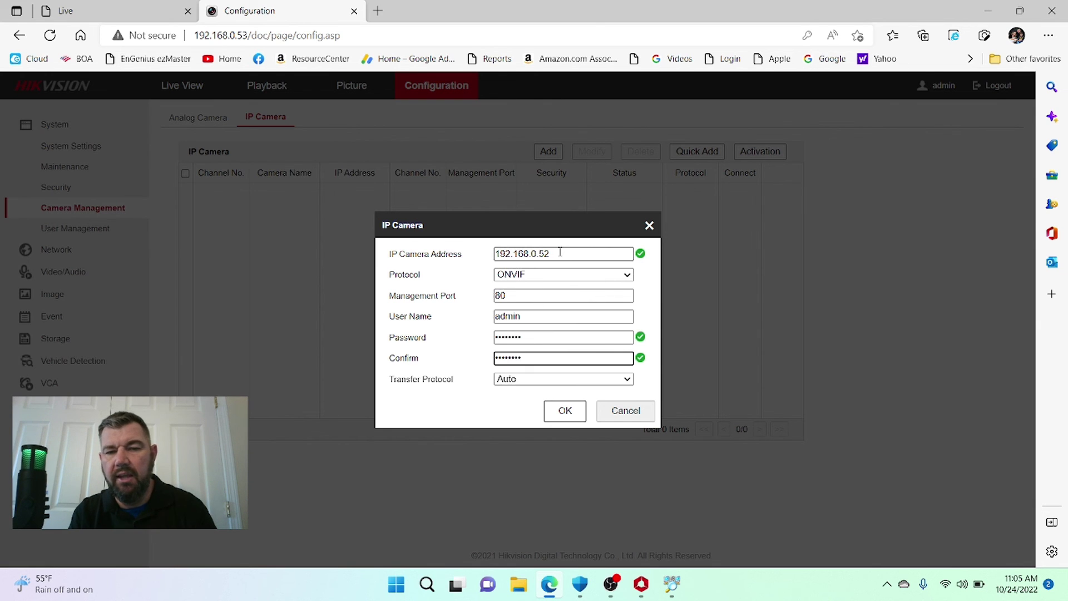
left_click(563, 410)
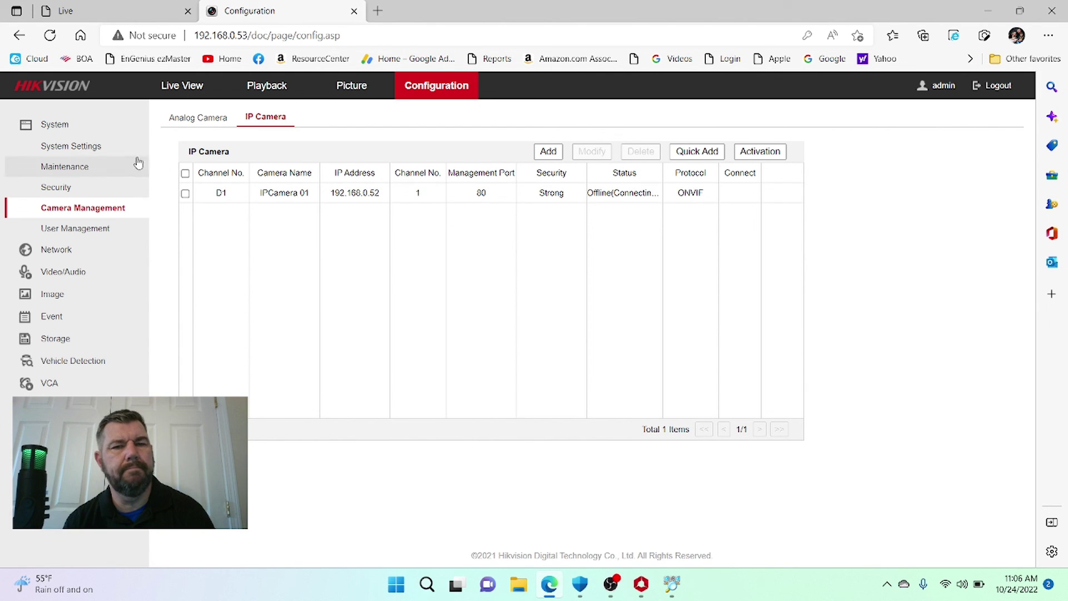
- Check that the new IP camera shows Online in Camera Management, then return to Live View
left_click(67, 189)
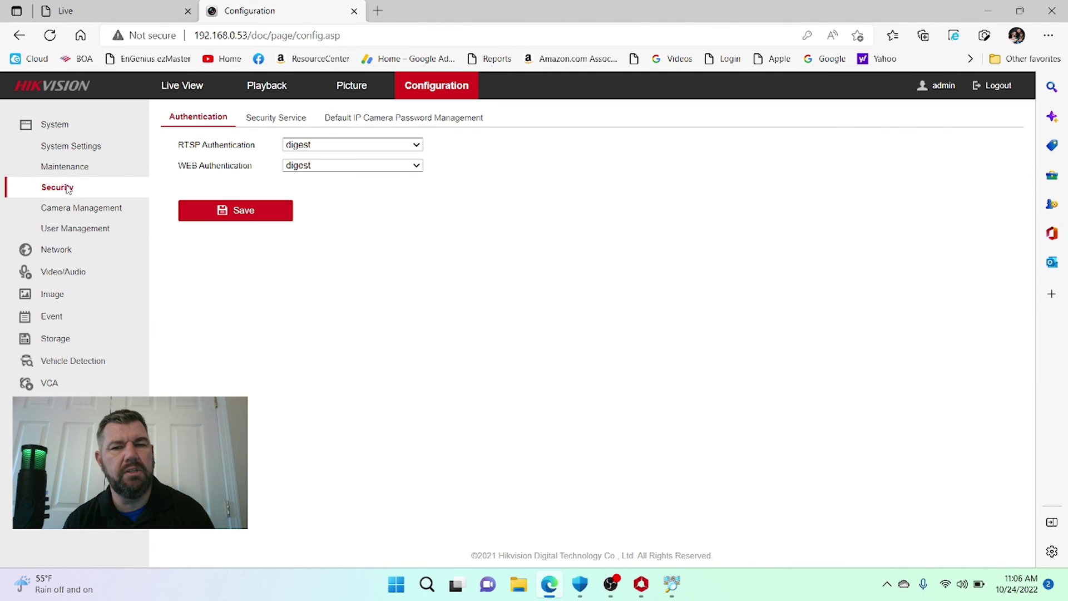
left_click(64, 209)
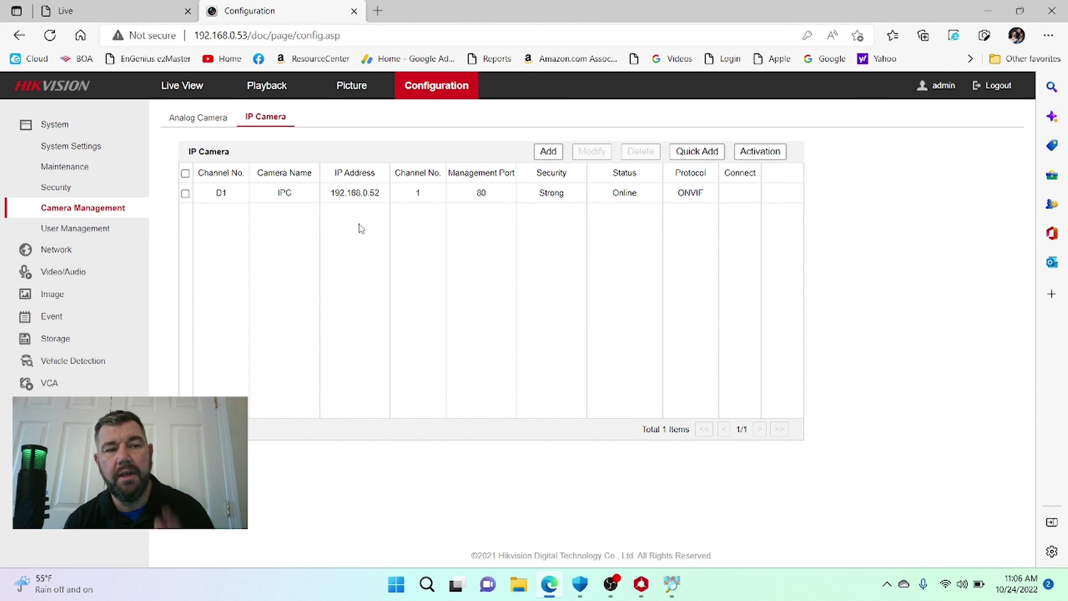
left_click(181, 88)
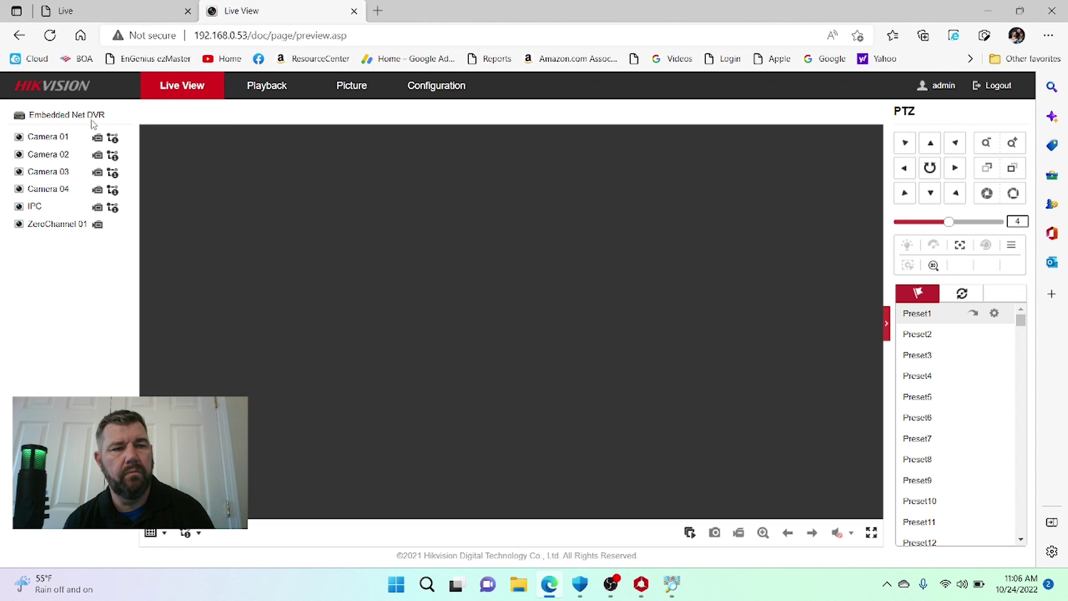
- Start the IPC channel's live feed and expand its video pane to full screen
left_click(19, 140)
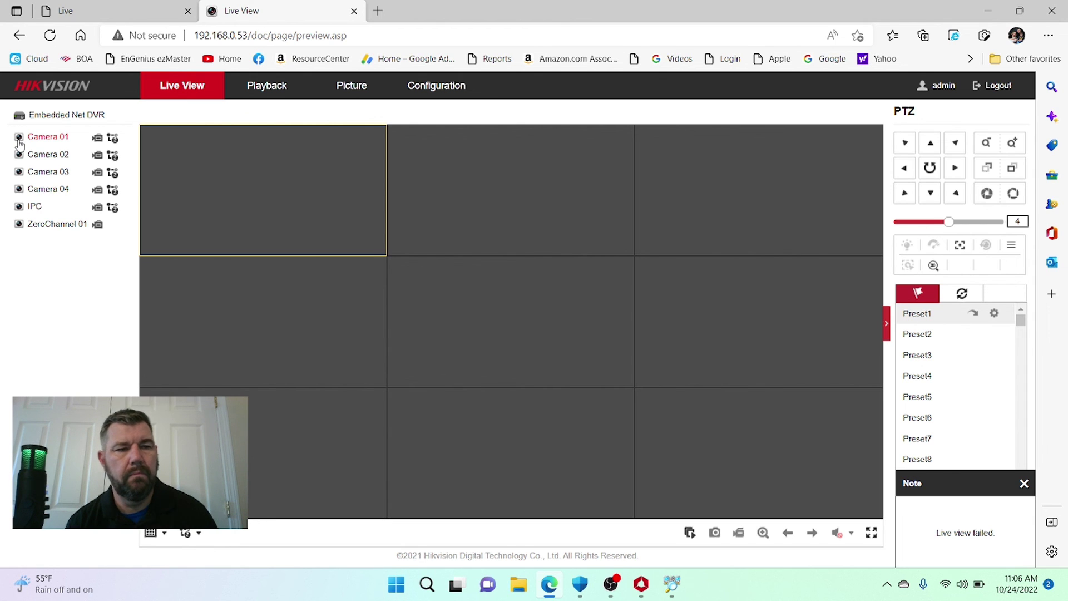
left_click(19, 206)
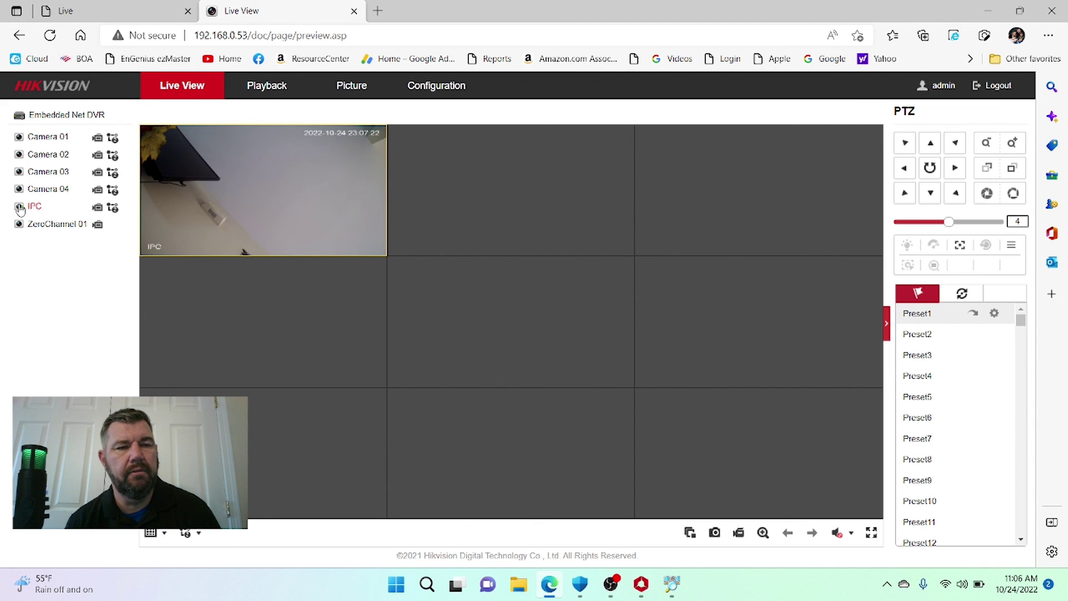
double_click(244, 199)
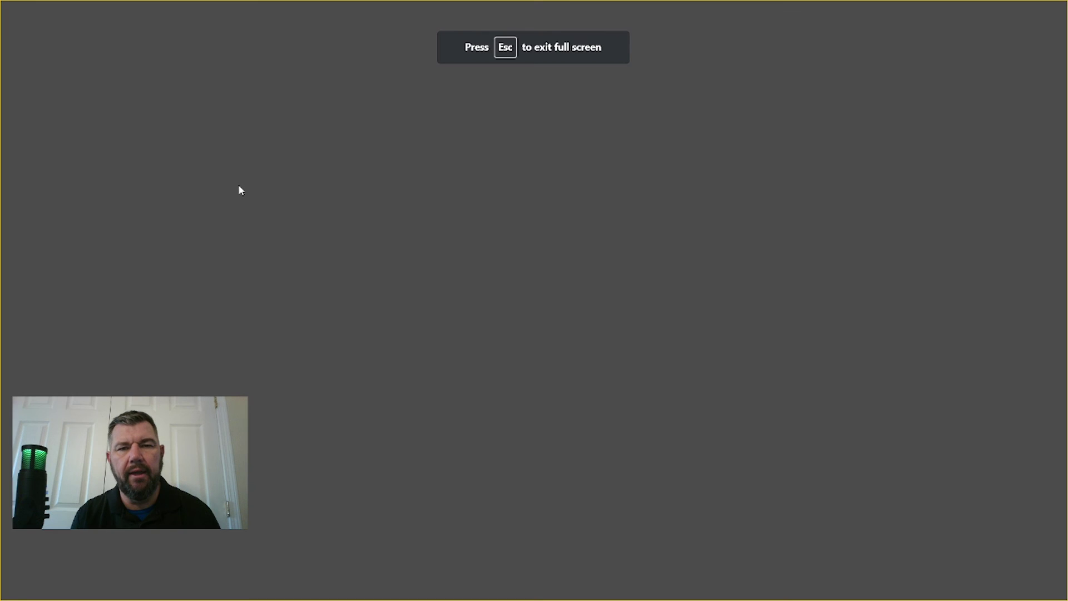